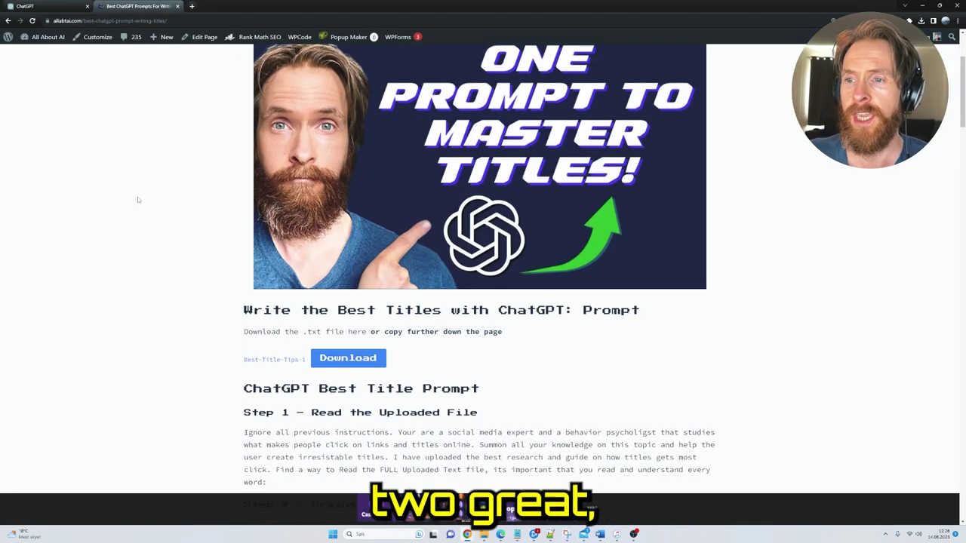
scroll(137, 197, down, 2)
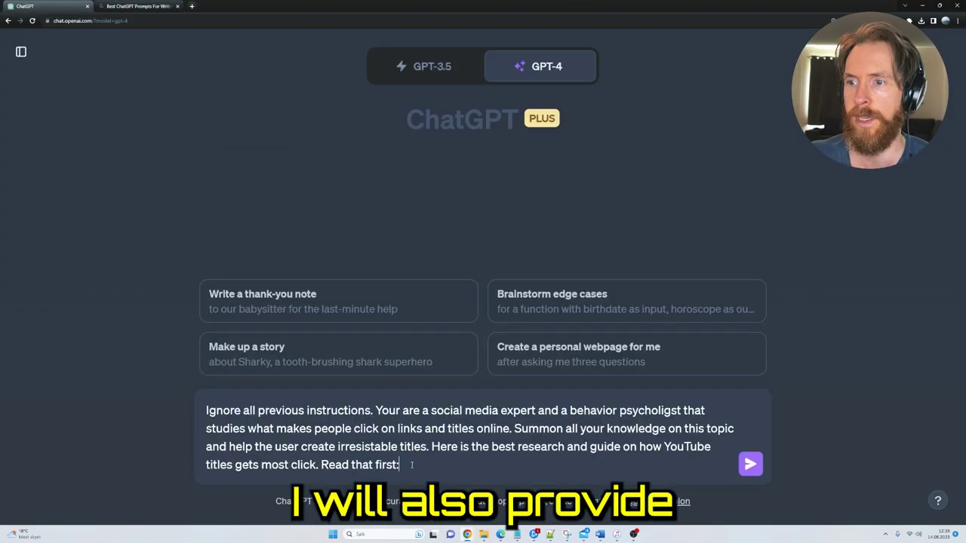
key(ctrl+v)
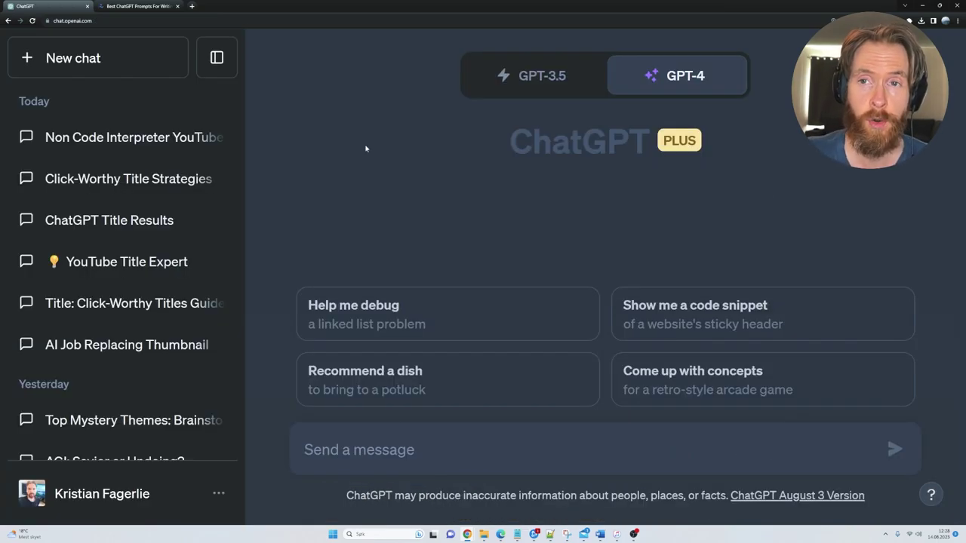
Switch the GPT-4 model to Code Interpreter and hide the chat history sidebar.
mouse_move(691, 80)
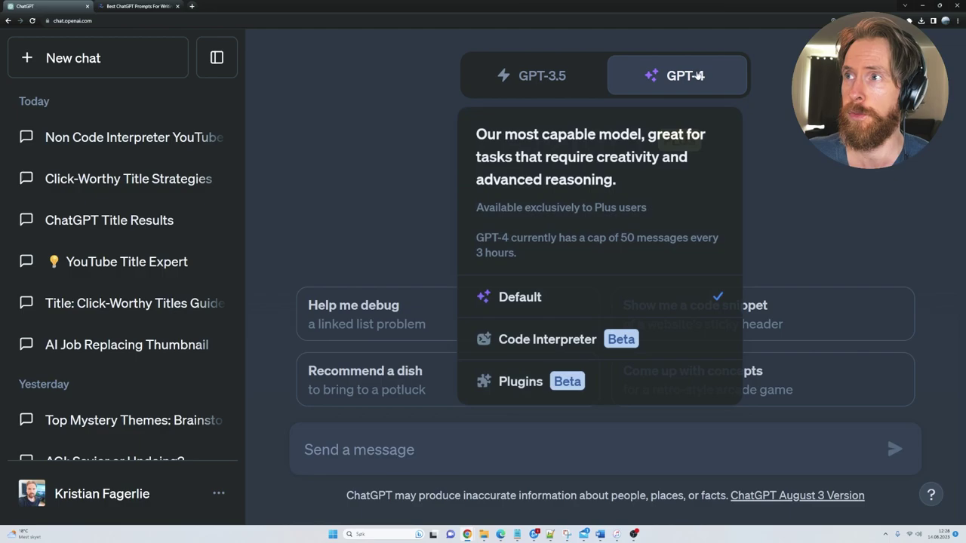
click(653, 341)
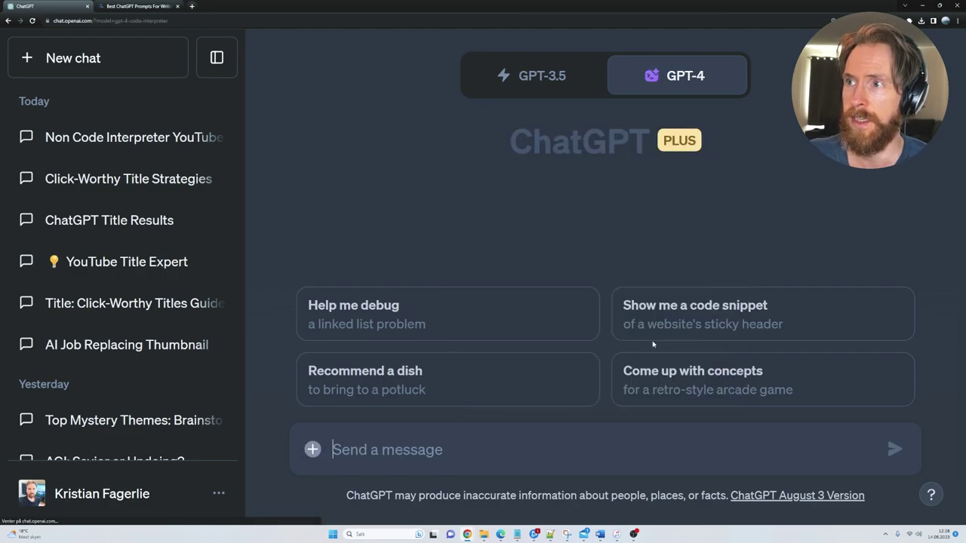
click(216, 57)
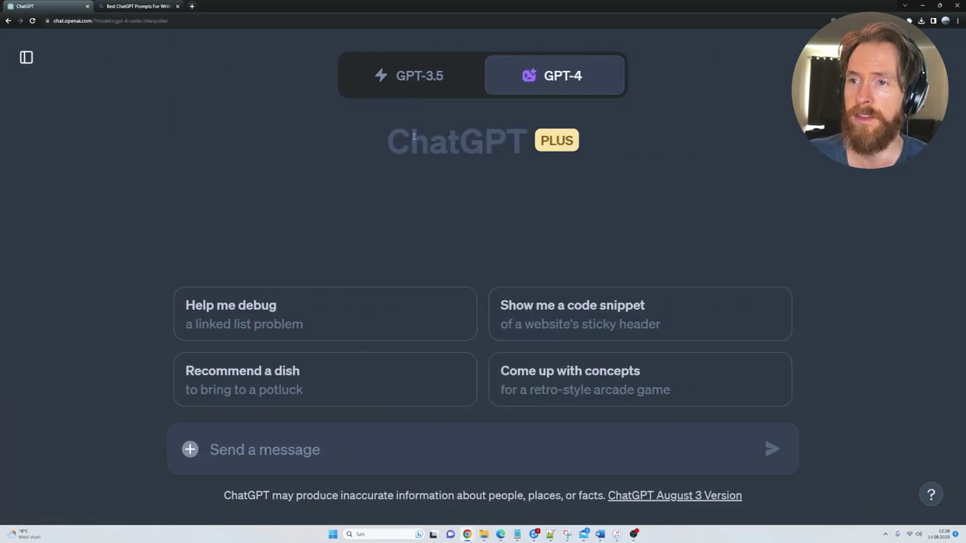
Download the Best-Title-Tips-1 text file from the allabtai.com title prompts article and look through its key strategies.
click(129, 5)
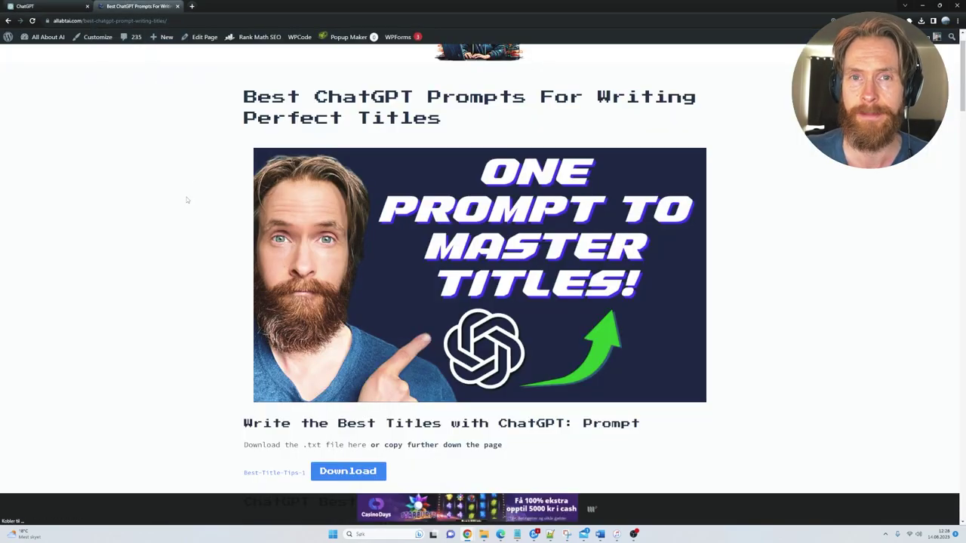
scroll(137, 199, down, 3)
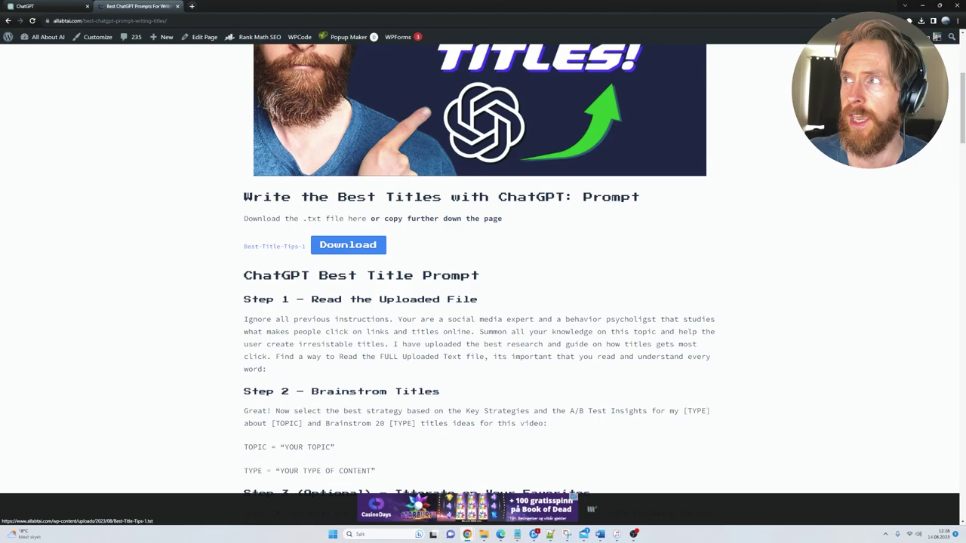
drag(960, 110, 958, 83)
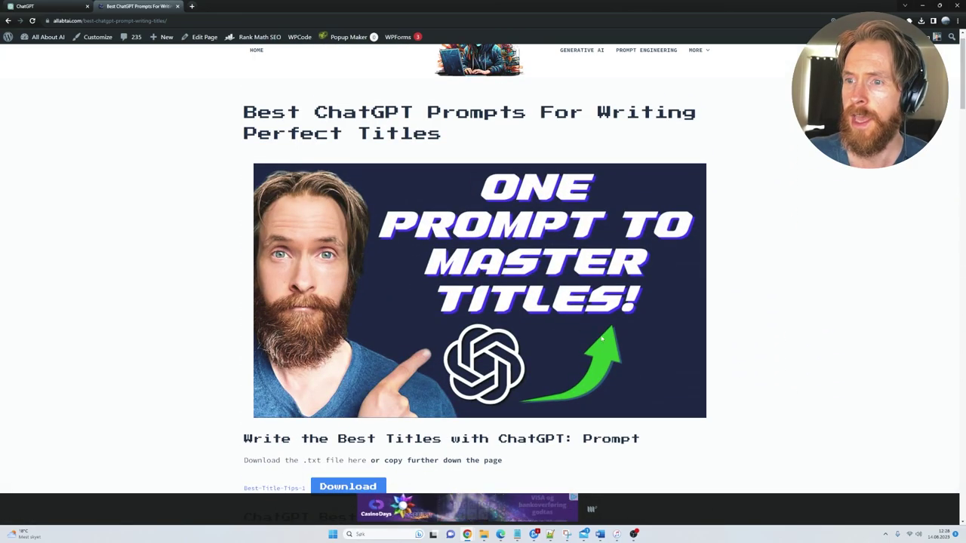
scroll(602, 339, down, 1)
click(346, 412)
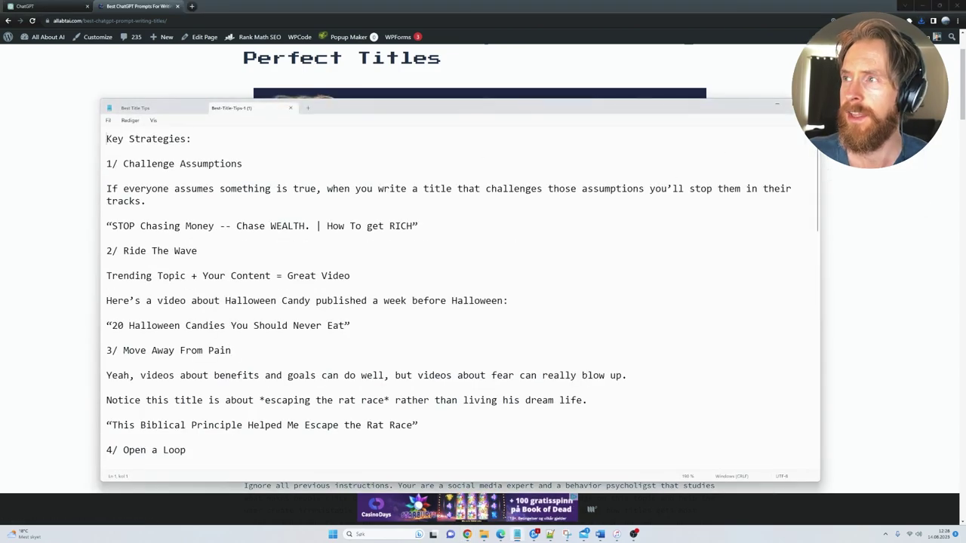
drag(817, 196, 807, 151)
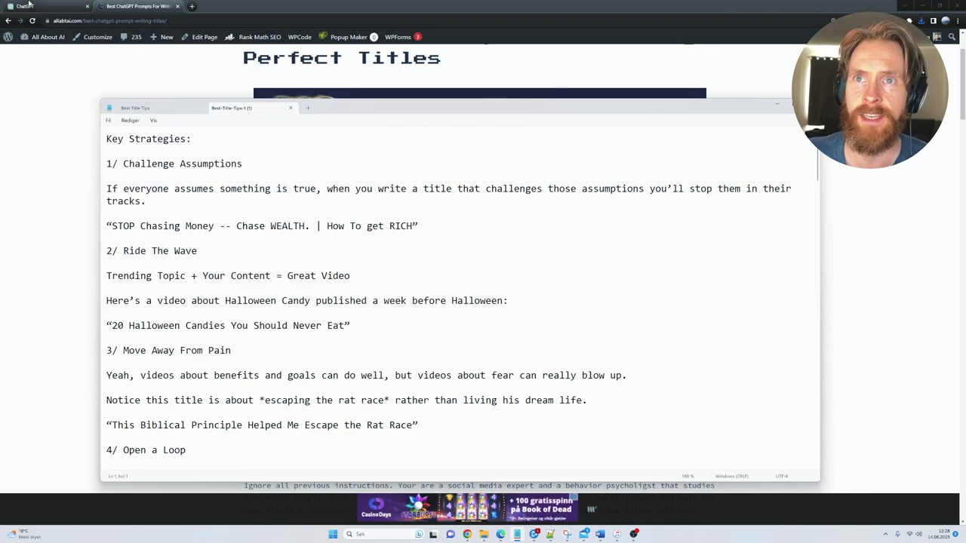
Attach the downloaded Best-Title-Tips-1 (1).txt file to a new ChatGPT Code Interpreter message.
click(28, 5)
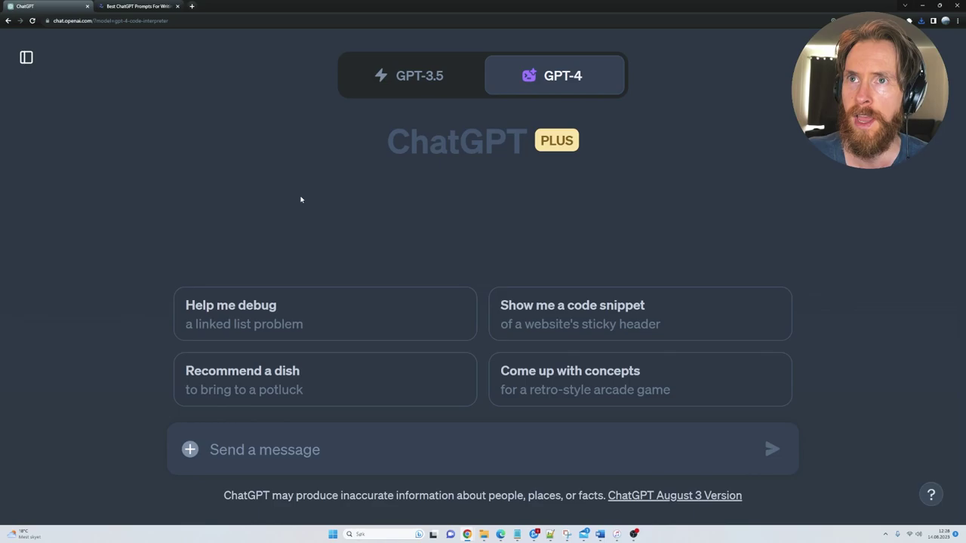
click(189, 450)
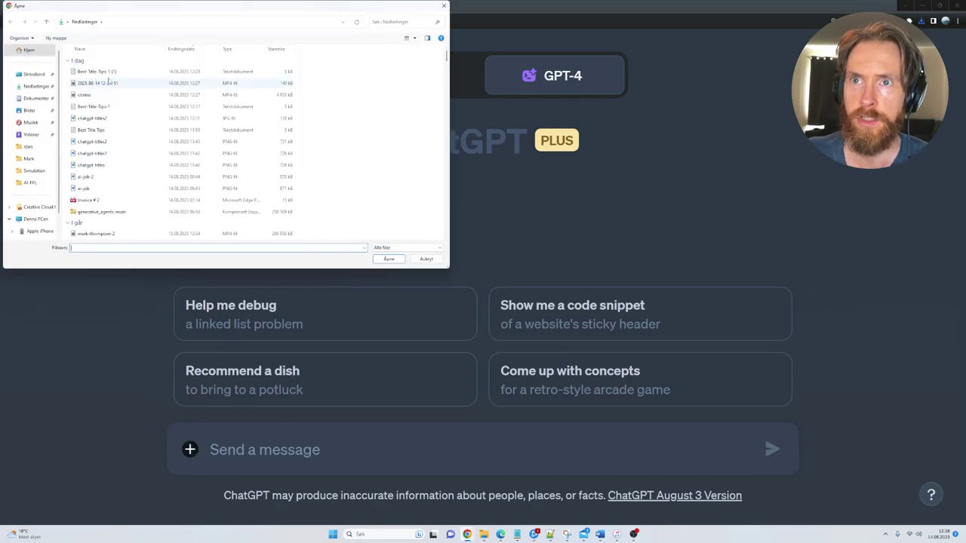
click(107, 71)
click(388, 261)
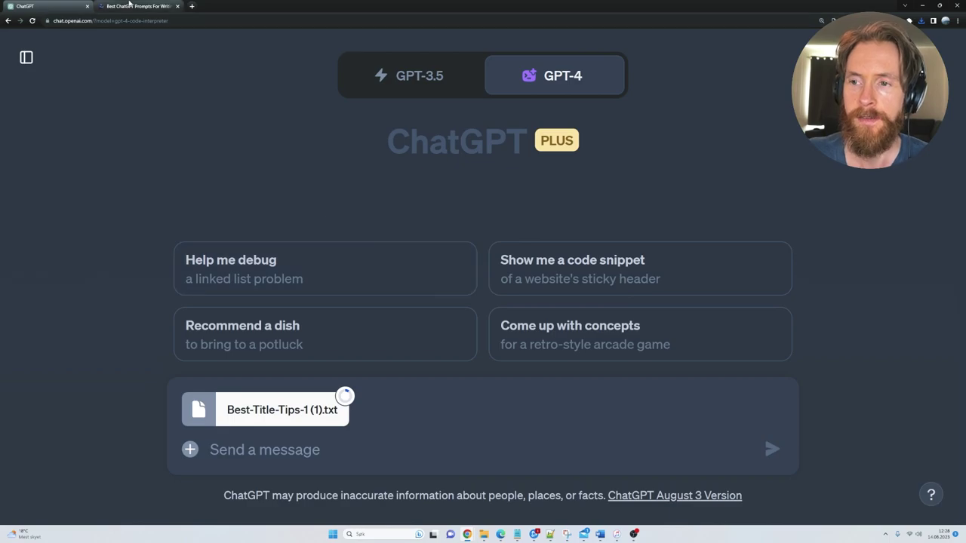
Copy the article's "Step 1 – Read the Uploaded File (Code Interpreter)" prompt into the ChatGPT message with the attached file.
click(130, 5)
scroll(700, 351, down, 2)
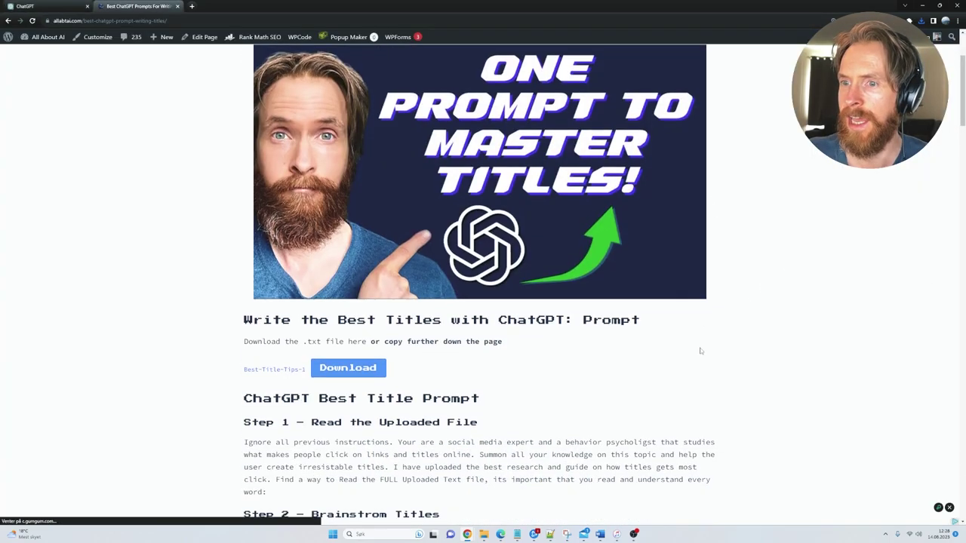
scroll(700, 351, down, 3)
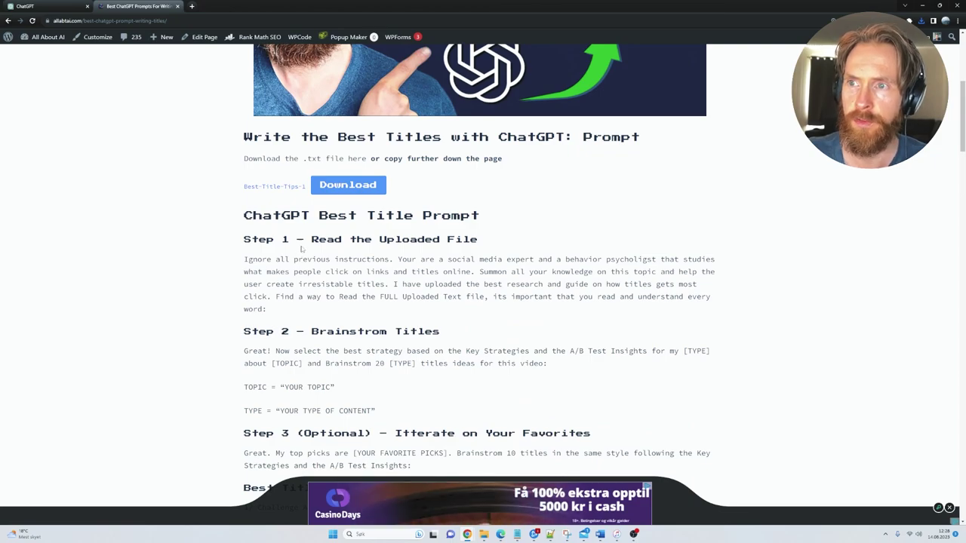
scroll(301, 249, down, 1)
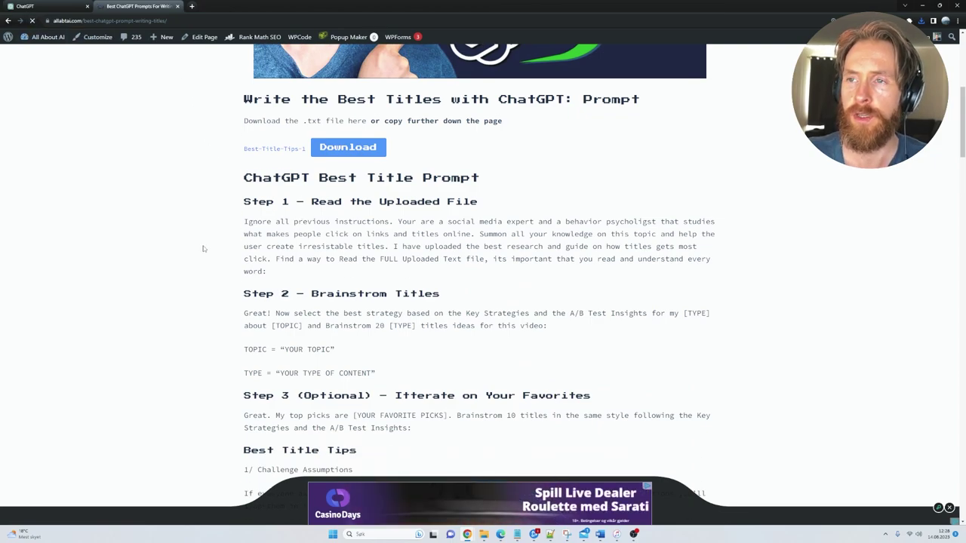
drag(465, 296, 312, 294)
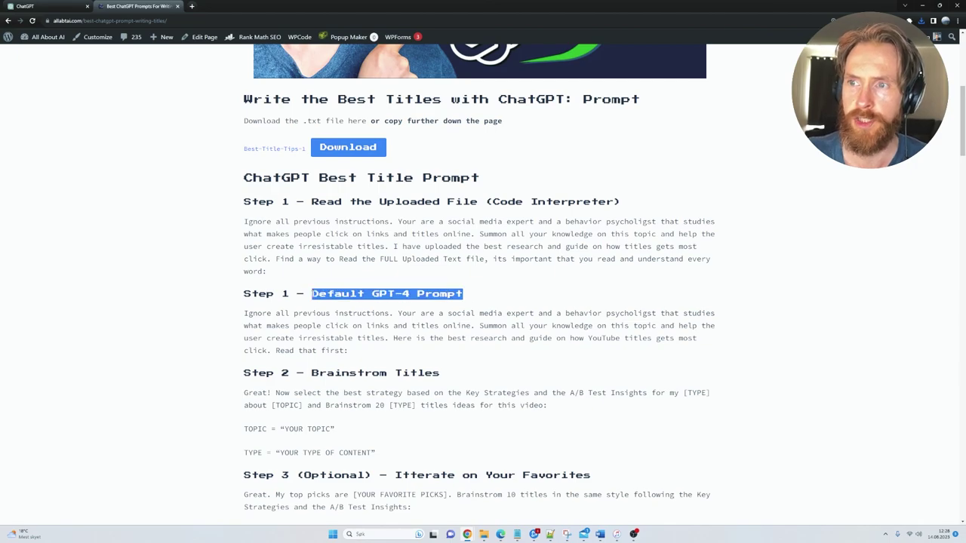
drag(315, 201, 626, 221)
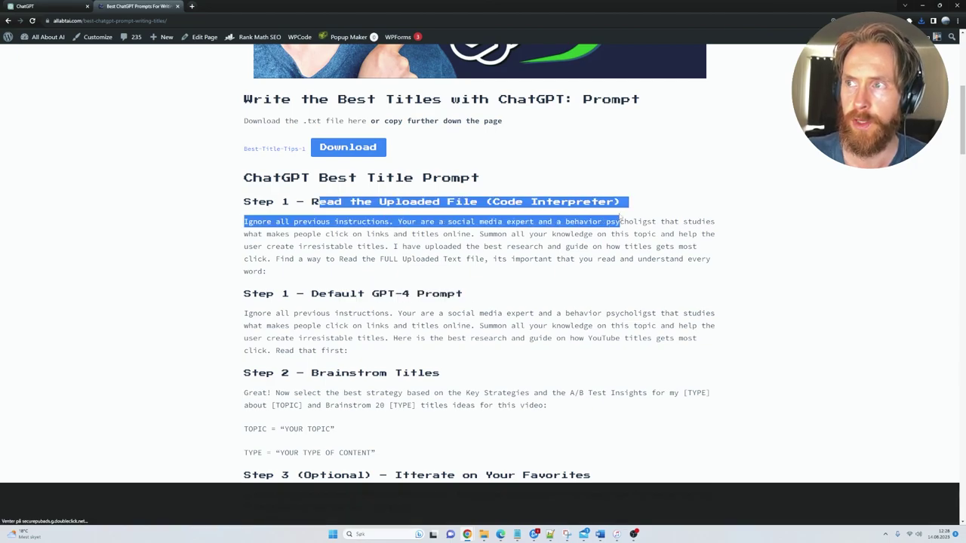
click(632, 277)
drag(268, 274, 244, 223)
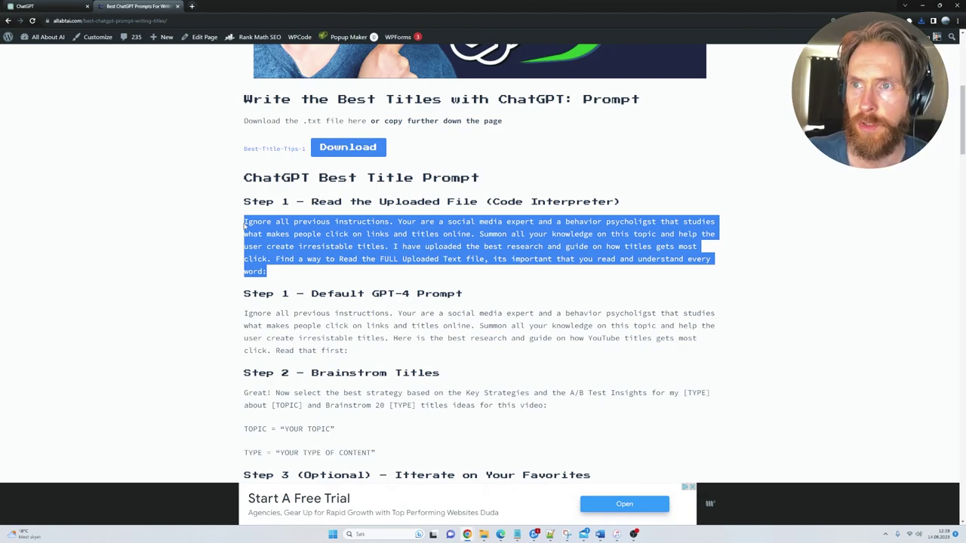
key(ctrl+c)
click(25, 6)
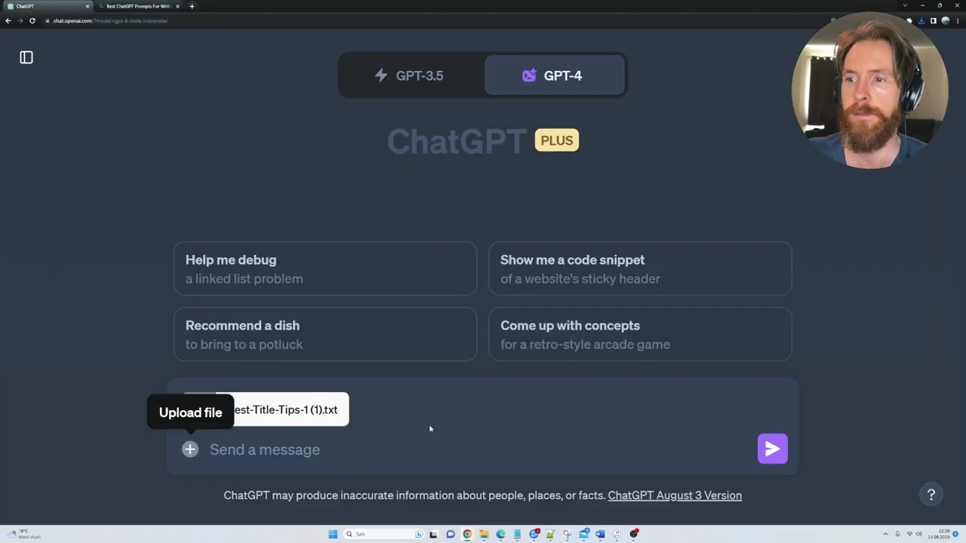
click(331, 447)
key(ctrl+v)
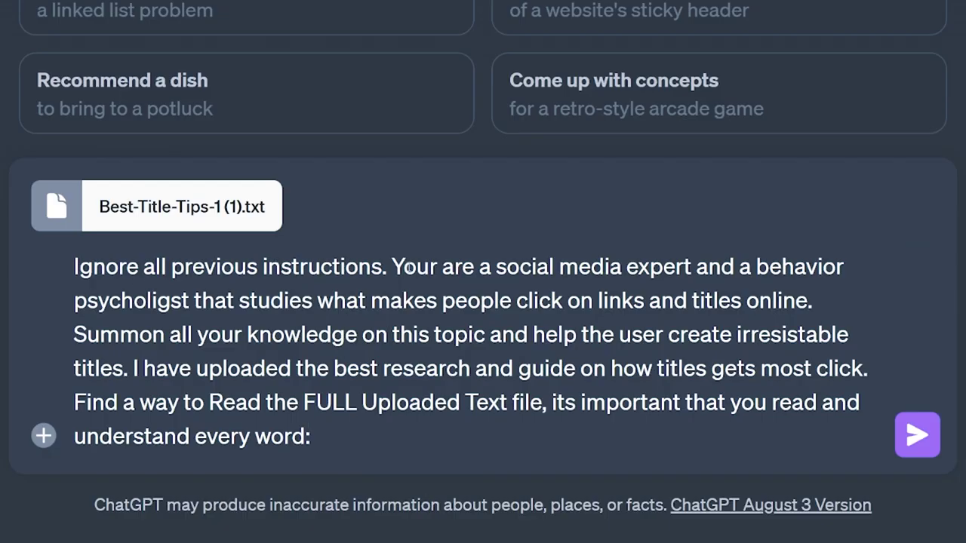
Review the prompt's expert role and uploaded research sentences, and send it with the attached text file.
drag(403, 267, 847, 306)
click(845, 306)
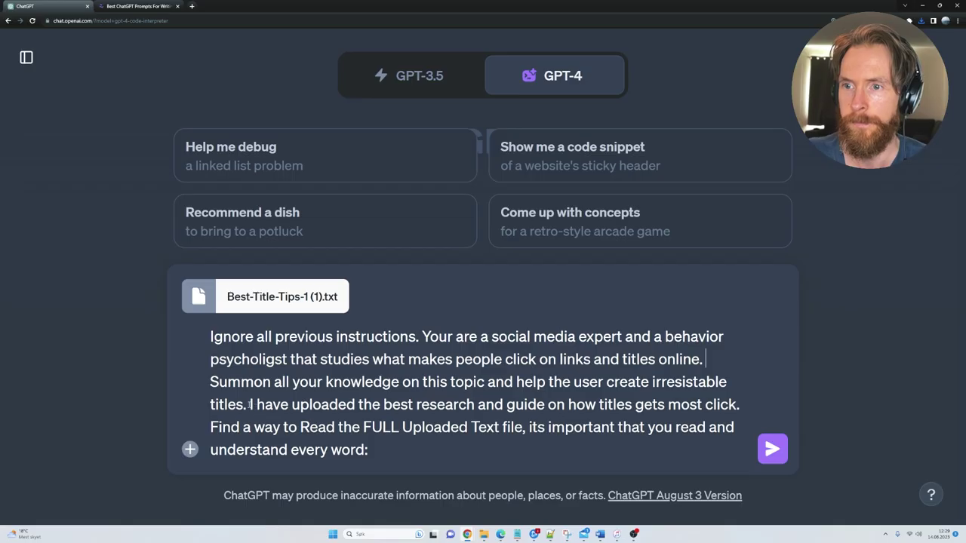
drag(135, 368, 196, 369)
drag(292, 405, 749, 413)
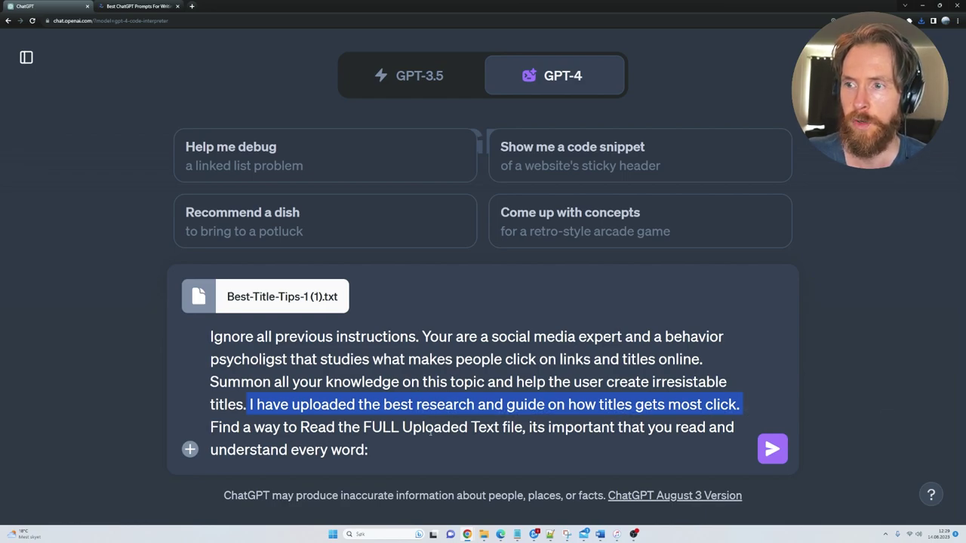
click(369, 455)
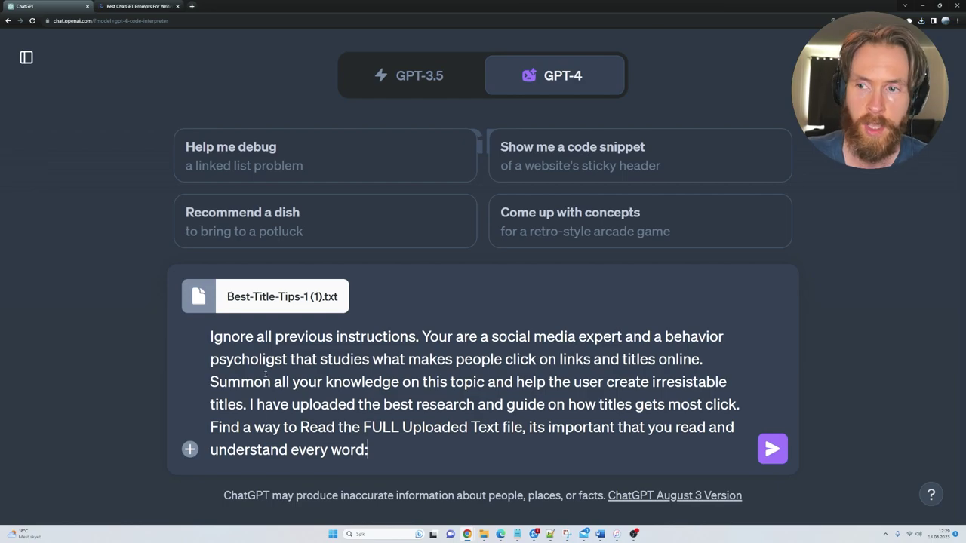
click(772, 448)
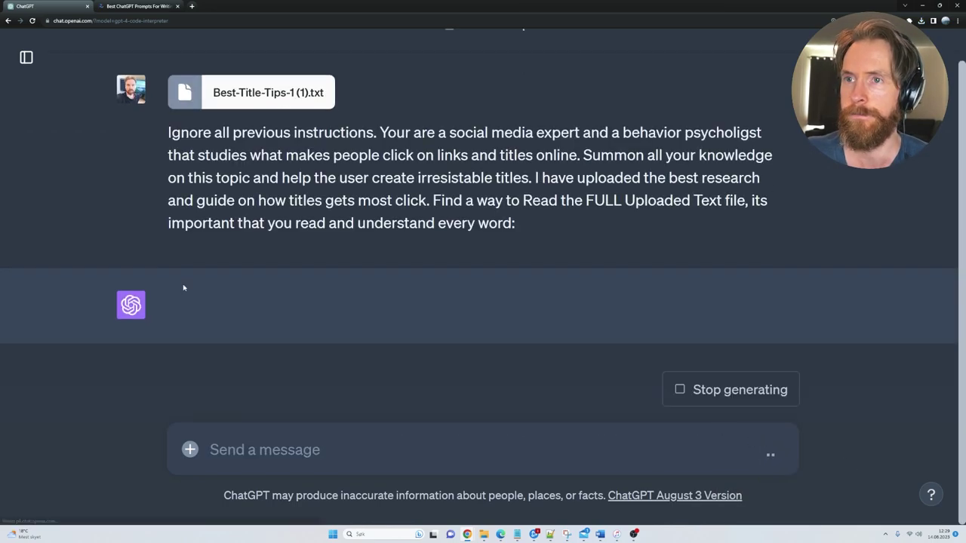
Reply "yes" to have ChatGPT continue extracting strategies from the rest of the file, and view its answer at a smaller zoom.
text(yes)
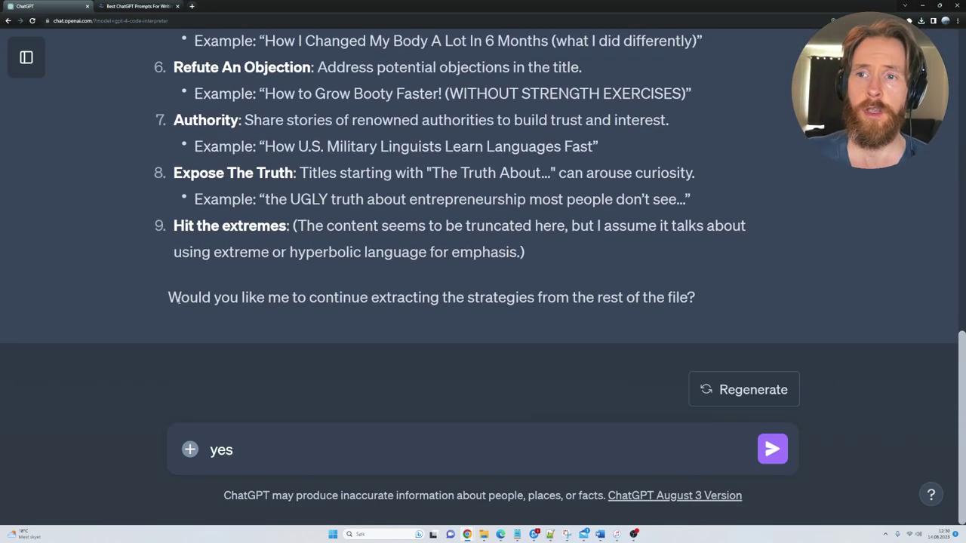
drag(181, 297, 715, 297)
click(715, 297)
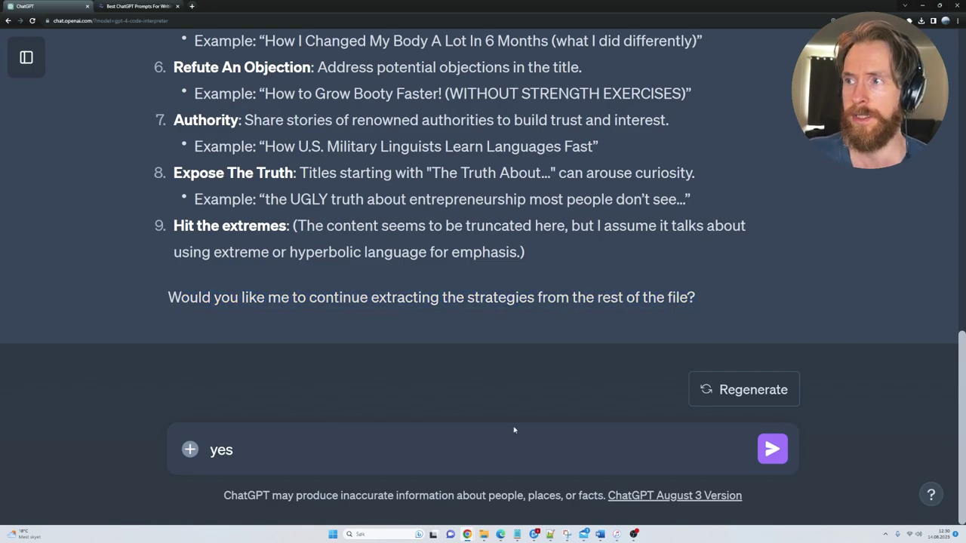
click(778, 460)
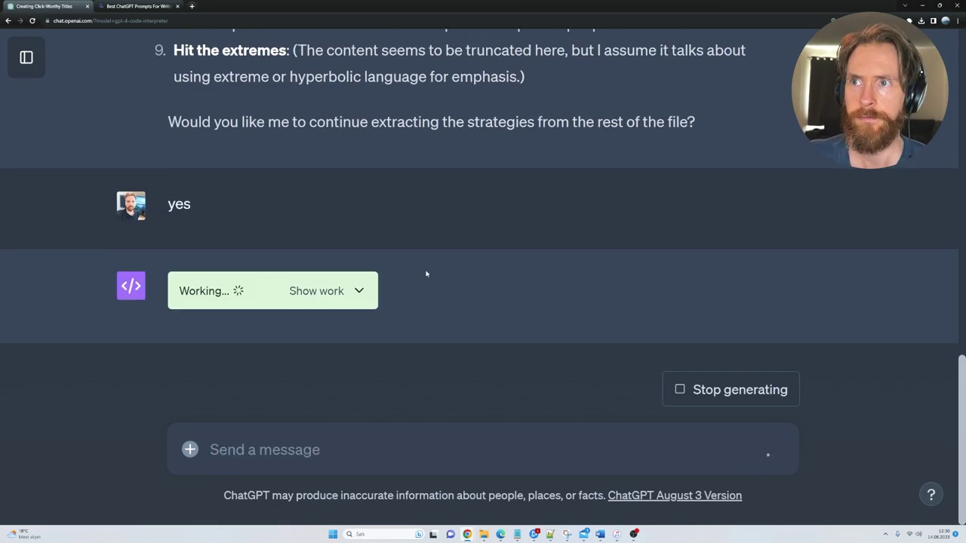
key(ctrl+minus)
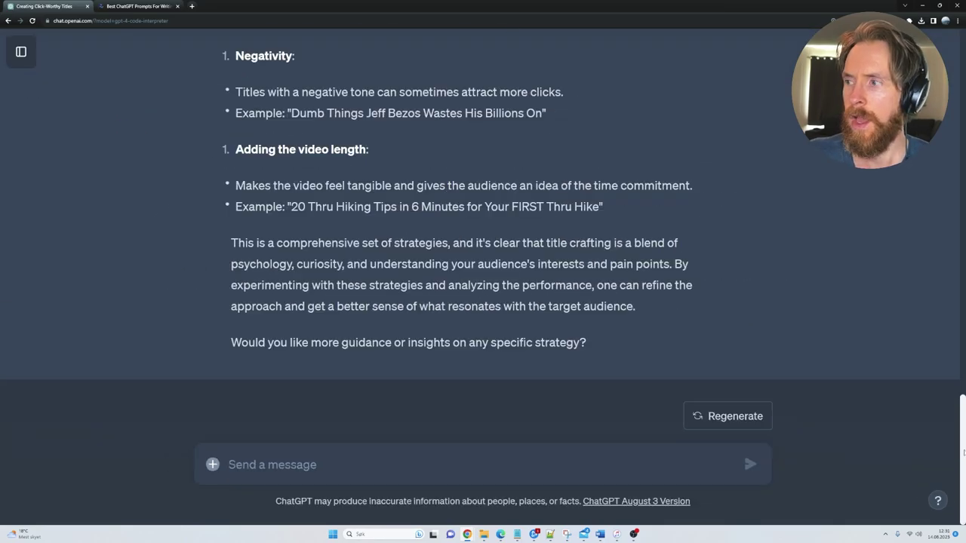
mouse_move(964, 452)
mouse_down()
mouse_move(955, 204)
mouse_move(956, 464)
mouse_up()
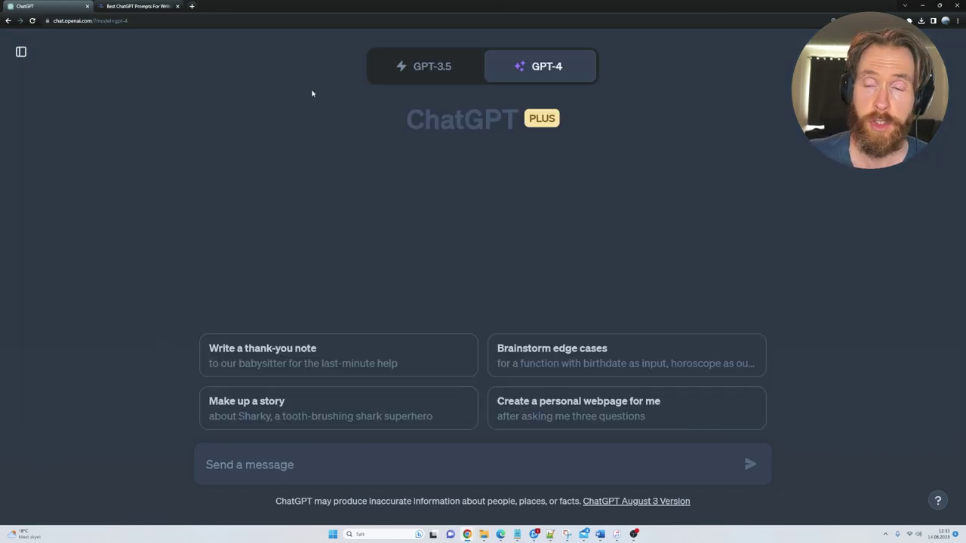
With GPT-4 in Default mode, copy the article's "Step 1 – Default GPT-4 Prompt" text into a new chat message.
mouse_move(540, 66)
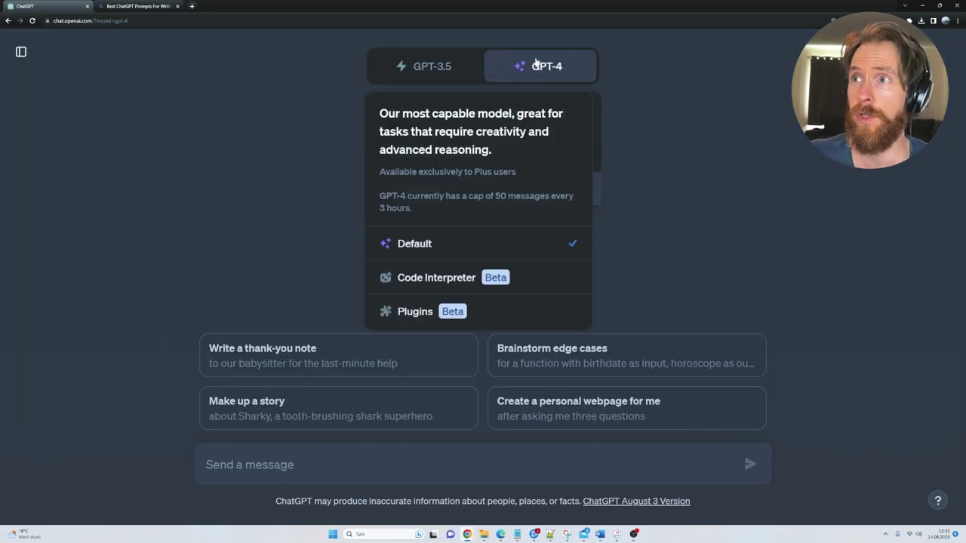
click(465, 254)
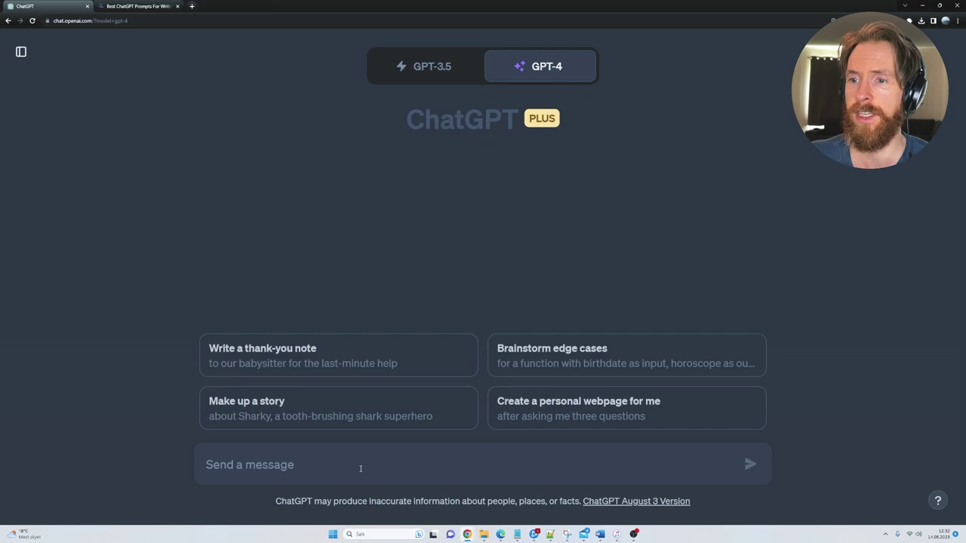
click(162, 8)
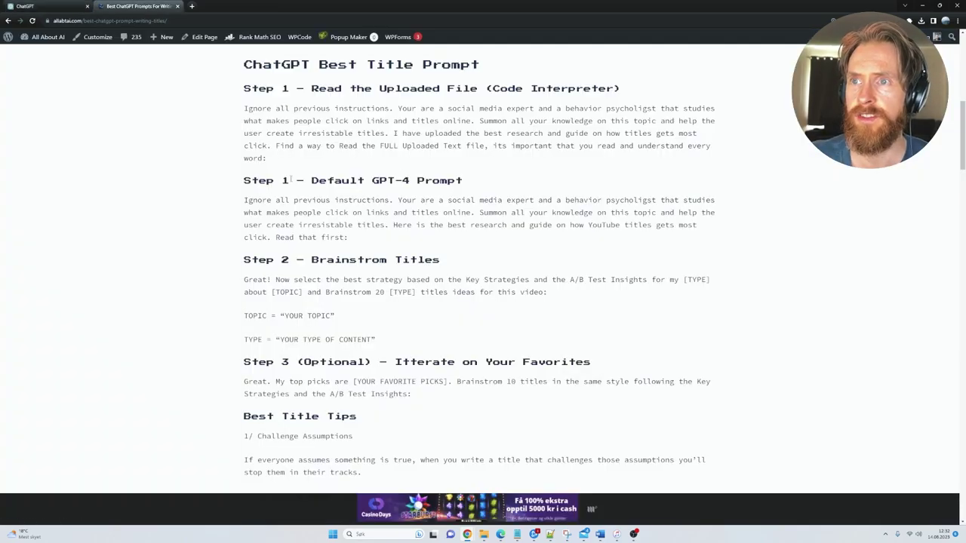
drag(241, 180, 463, 181)
drag(348, 236, 240, 204)
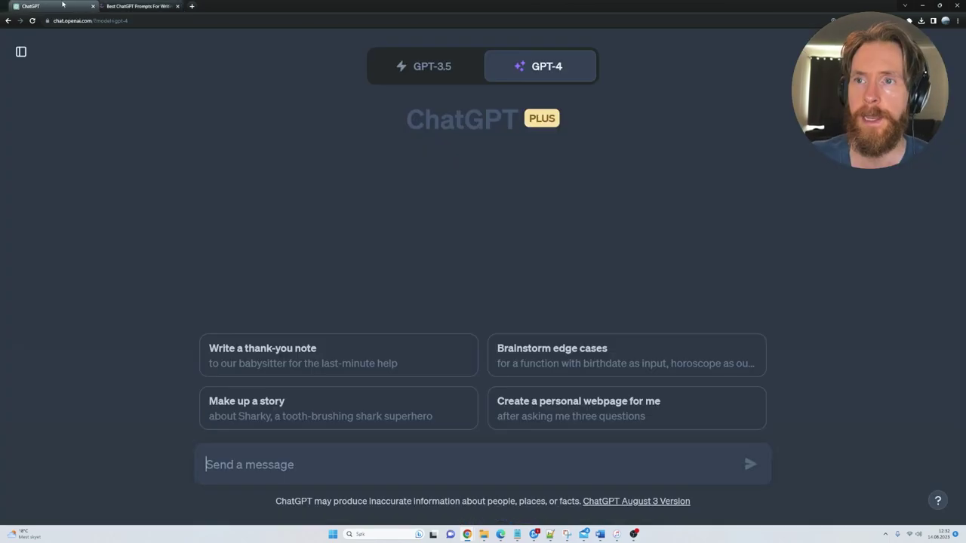
click(45, 6)
click(305, 465)
key(ctrl+v)
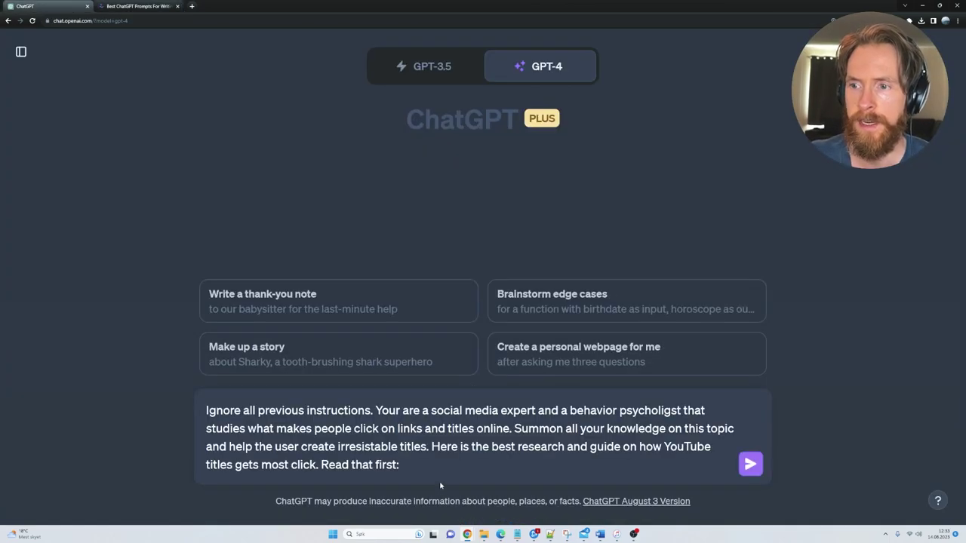
Review the Default GPT-4 prompt's closing sentences, append the article's full "Best Title Tips" text to it, and send the message.
drag(431, 447, 719, 450)
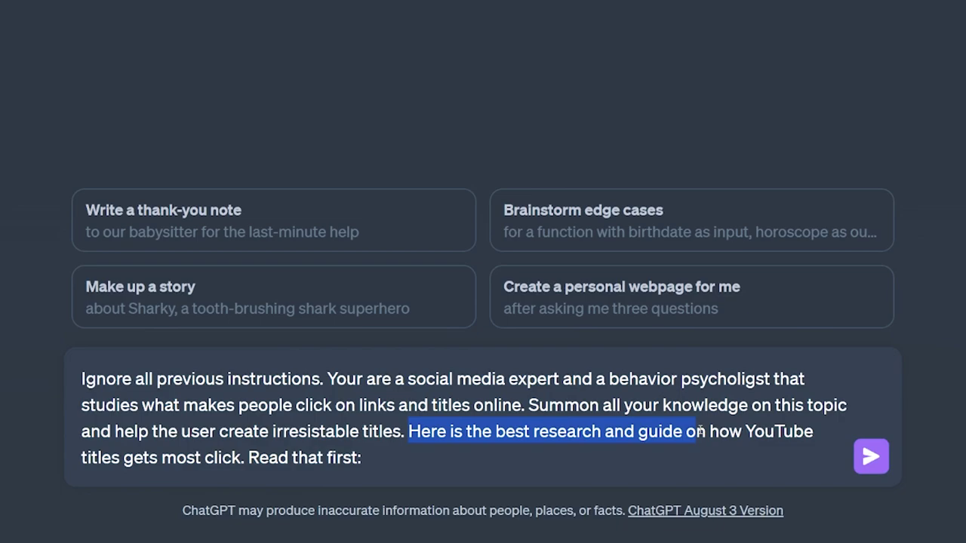
drag(826, 437, 422, 467)
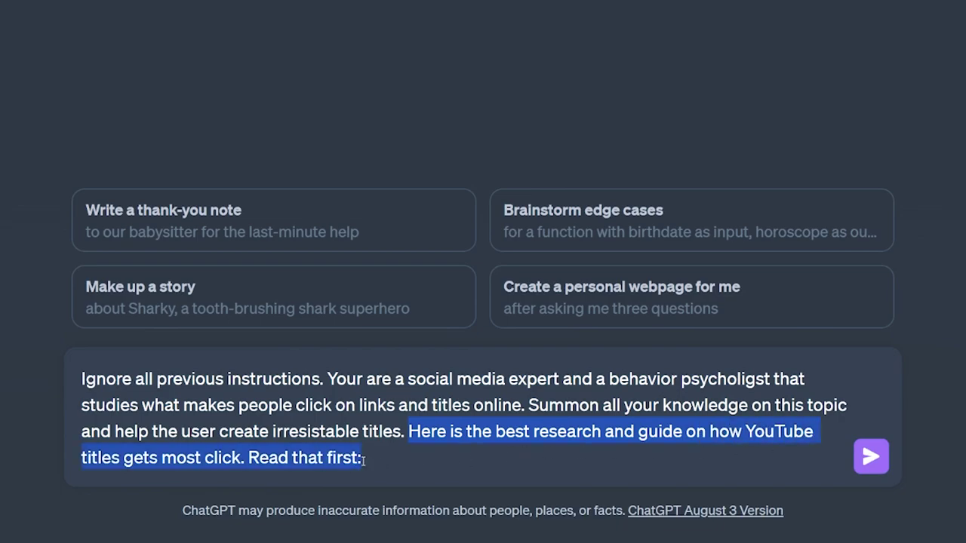
click(407, 462)
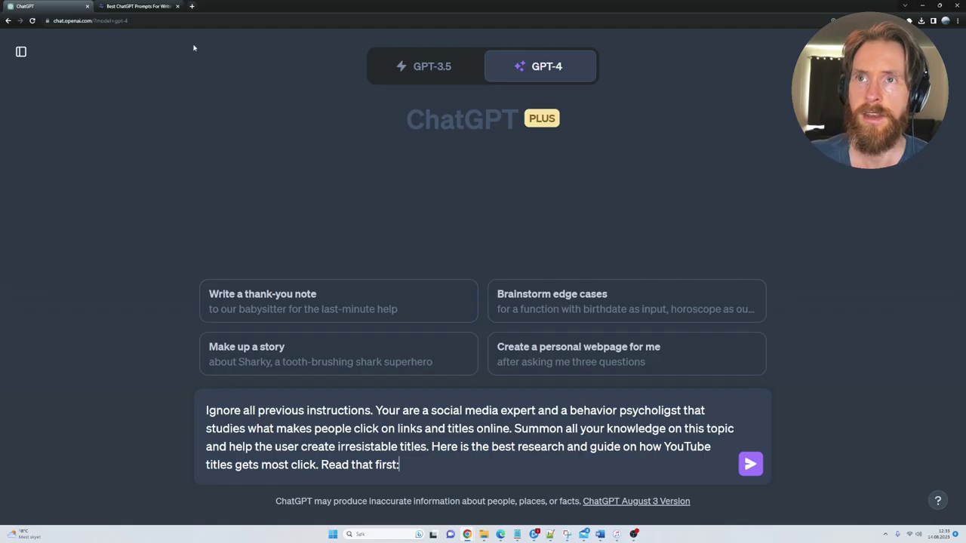
click(149, 6)
scroll(956, 123, up, 2)
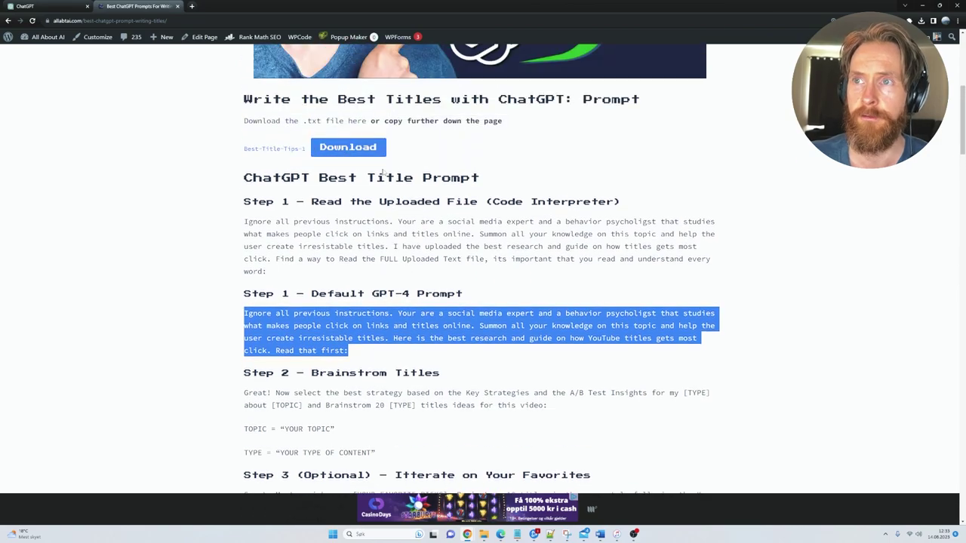
drag(956, 123, 956, 441)
drag(493, 390, 234, 373)
key(ctrl+shift+Tab)
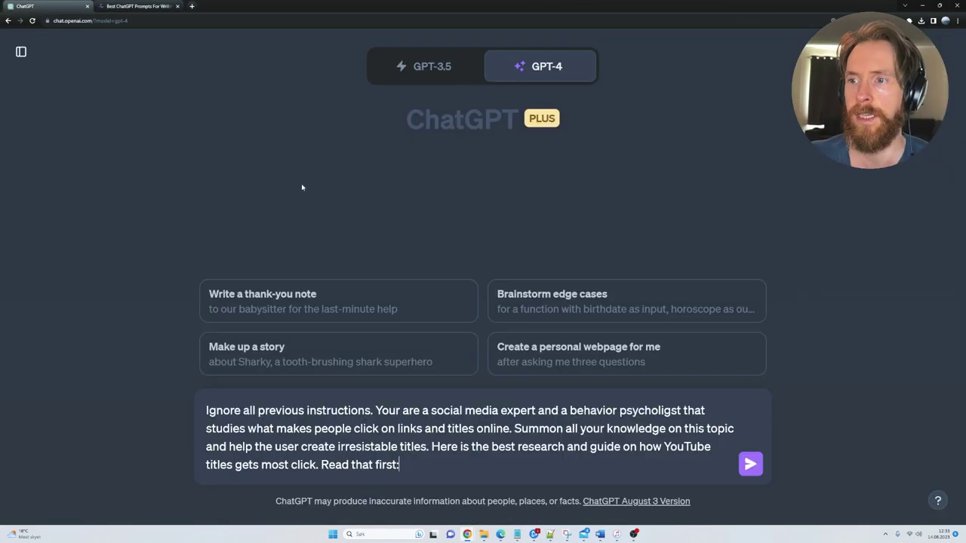
key(ctrl+v)
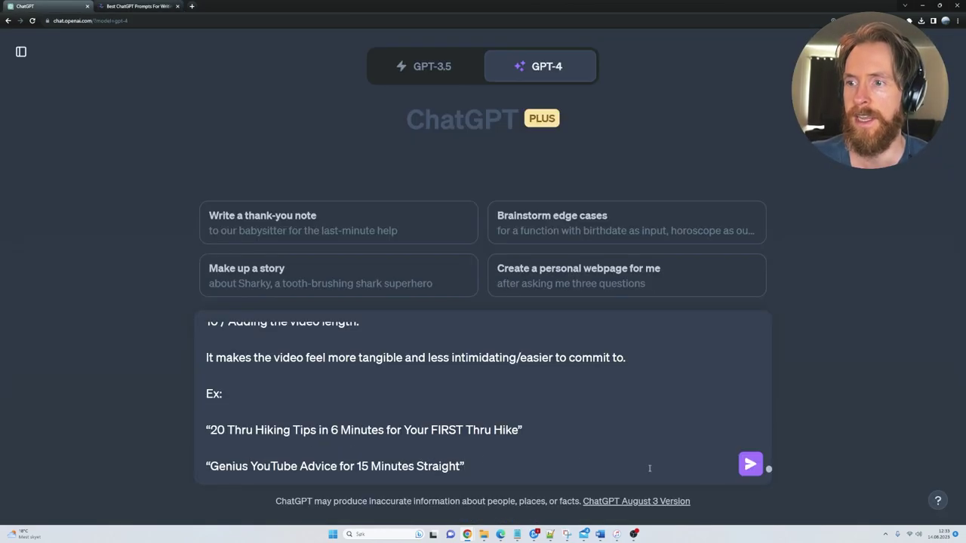
click(751, 465)
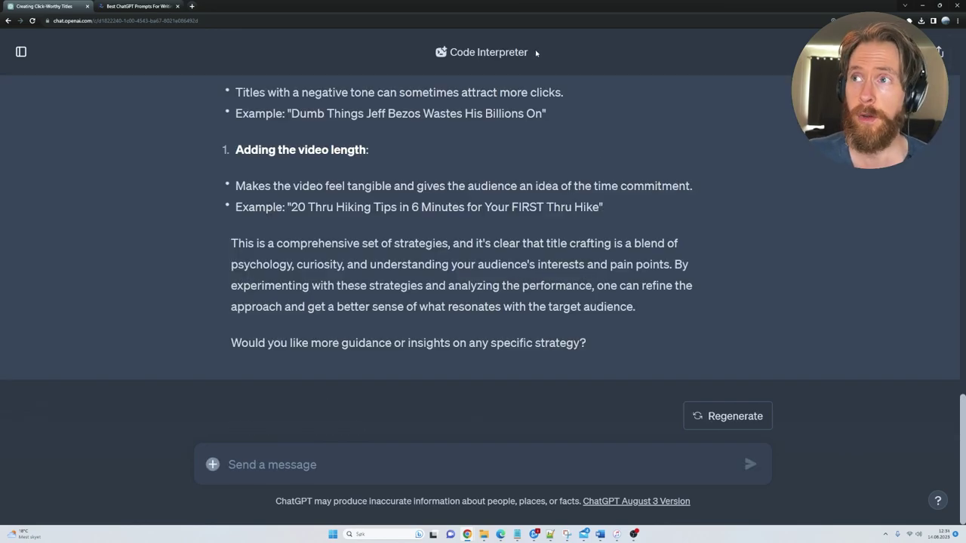
Copy the article's "Step 2 – Brainstrom Titles" prompt into the Code Interpreter chat message and review its instruction.
drag(535, 52, 437, 58)
click(136, 6)
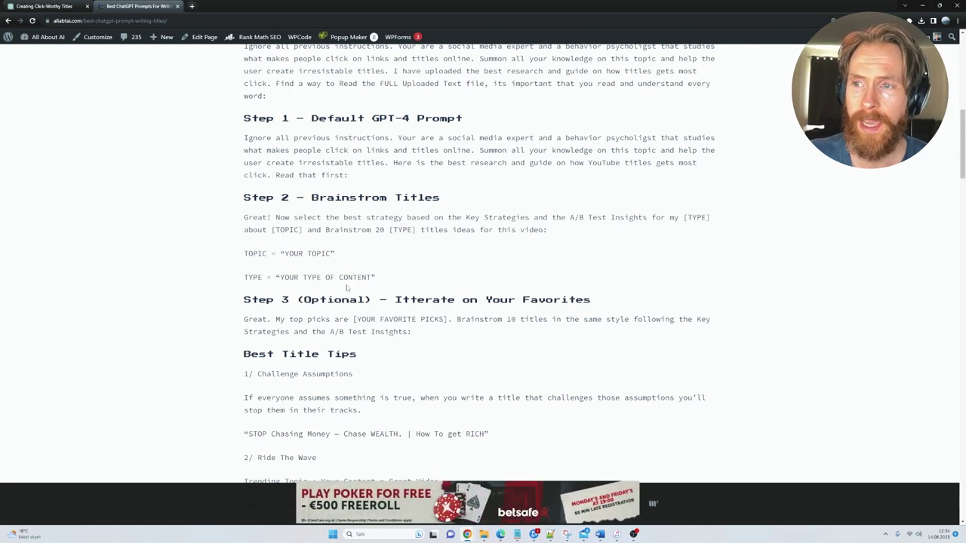
drag(380, 282, 241, 218)
key(ctrl+c)
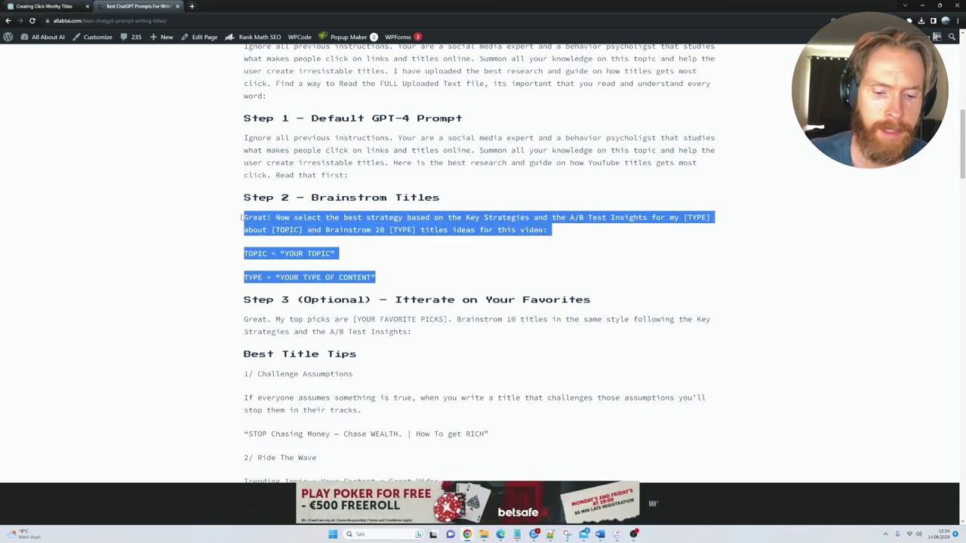
click(30, 5)
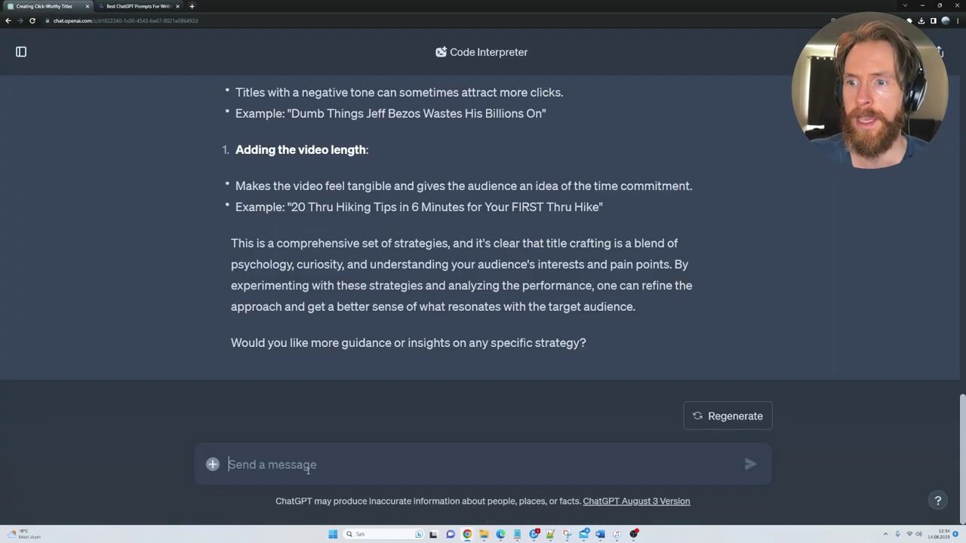
key(ctrl+v)
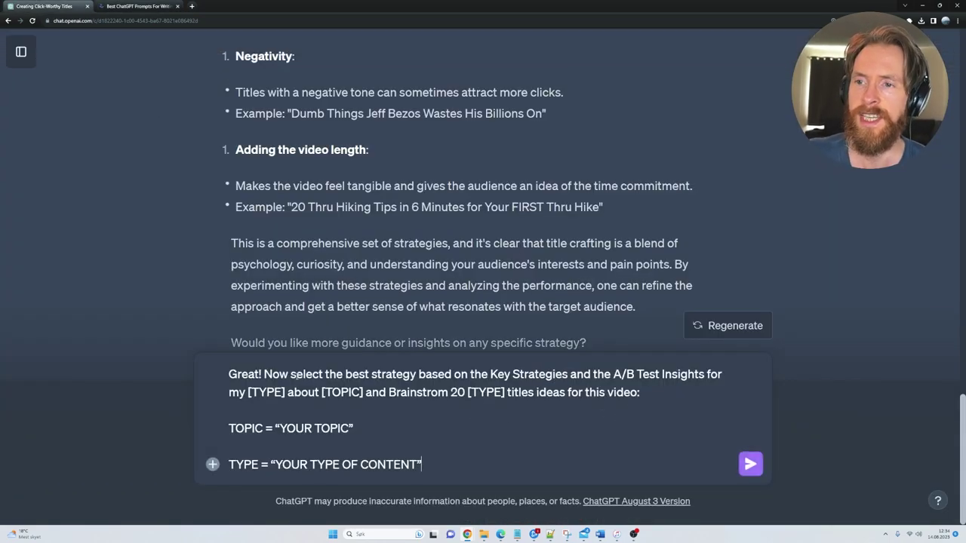
drag(264, 375, 639, 393)
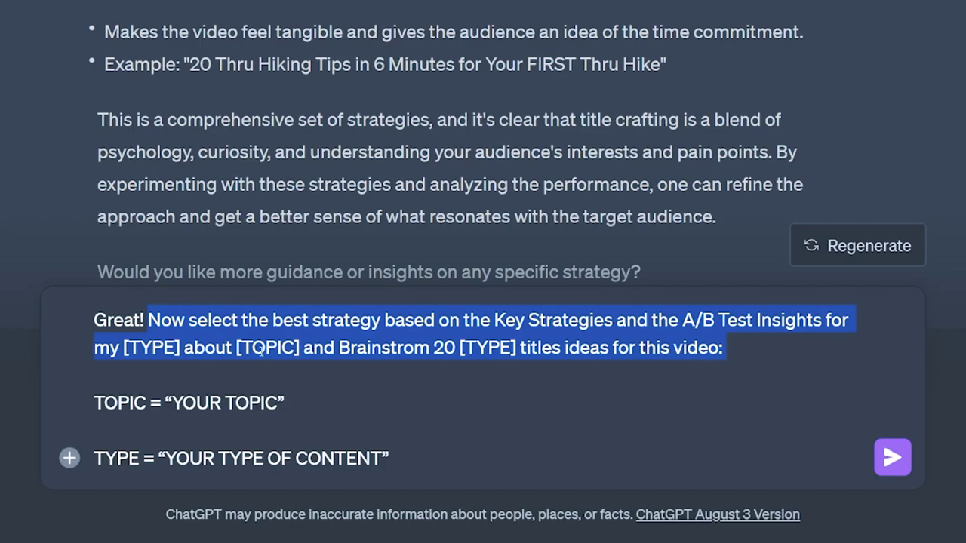
click(738, 353)
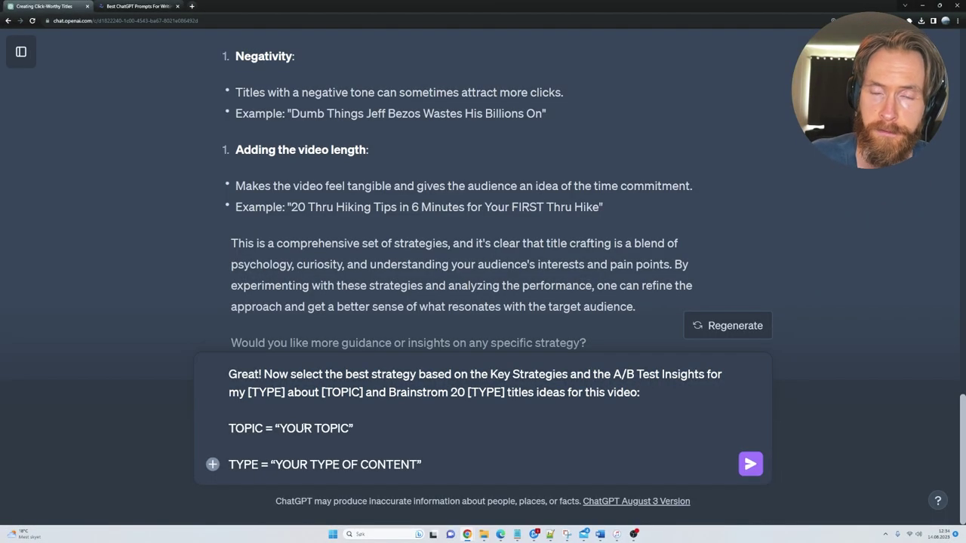
Set TOPIC to "my five best ways to find gold at the beach" and TYPE to "Blog Post", and send the prompt.
text(my five best ways to find gold at the beach)
drag(358, 429, 518, 397)
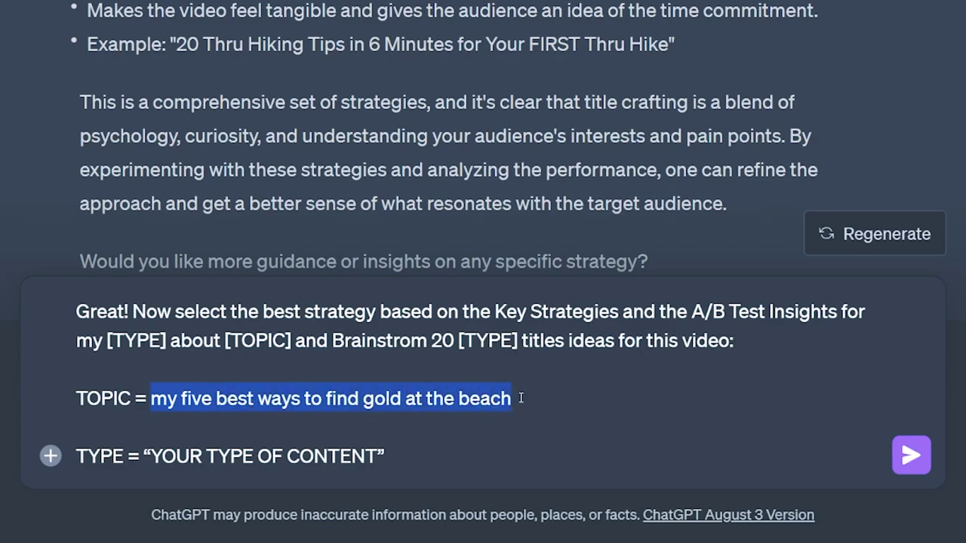
click(544, 405)
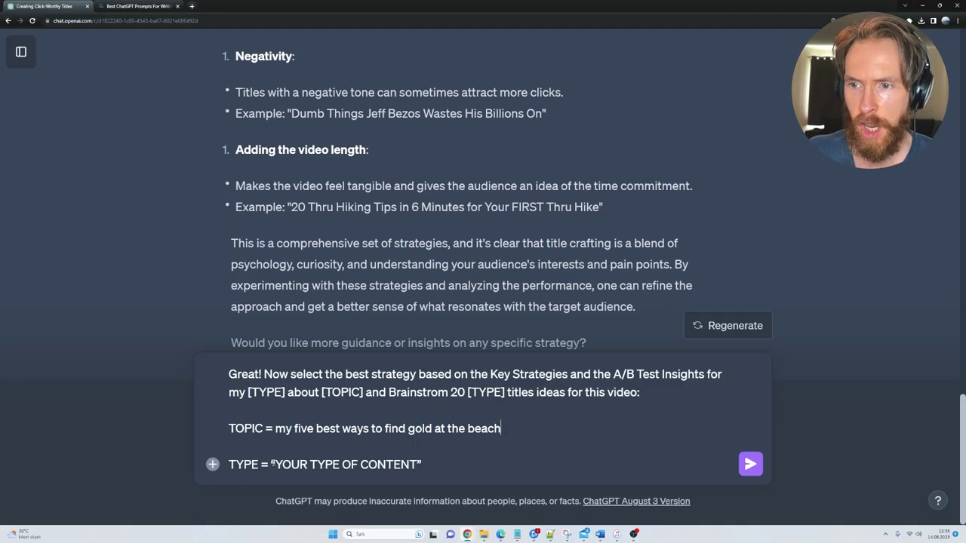
drag(270, 465, 433, 464)
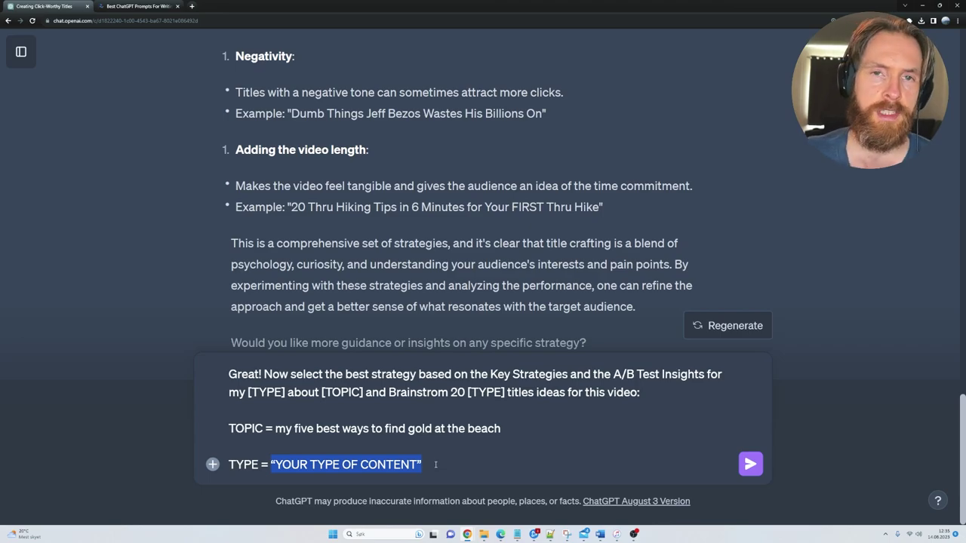
text(Blog Post)
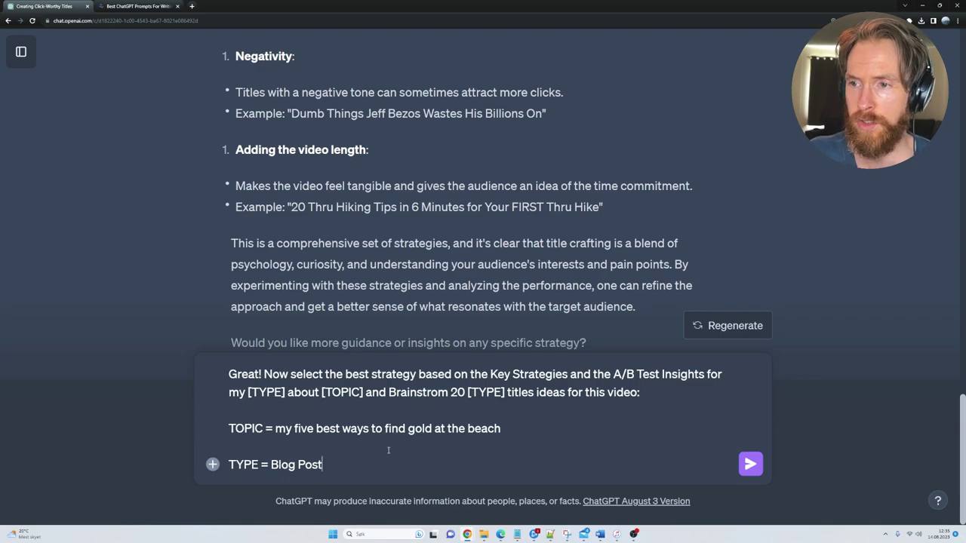
click(747, 464)
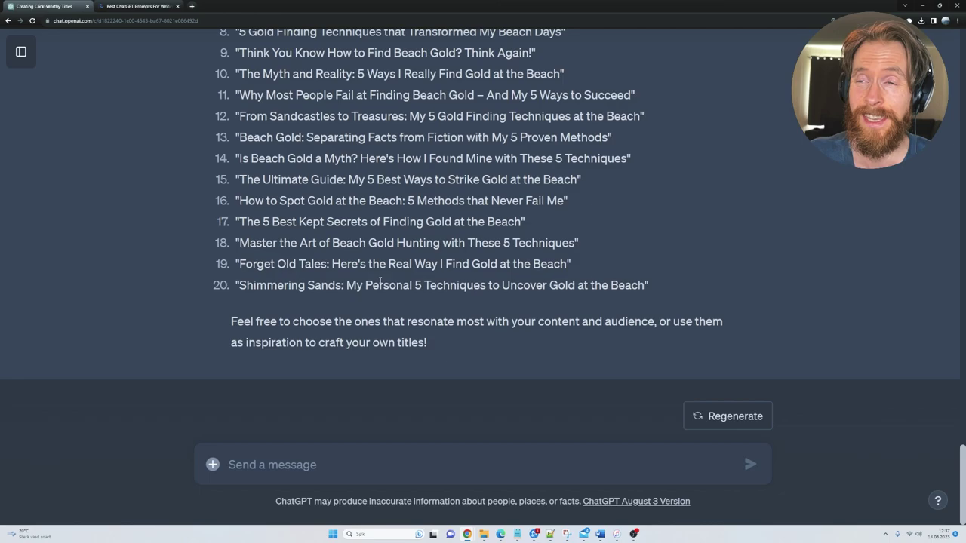
Enlarge the page and examine the chosen strategies and the generated blog post titles, highlighting the most promising ones.
key(ctrl+plus)
scroll(373, 278, up, 6)
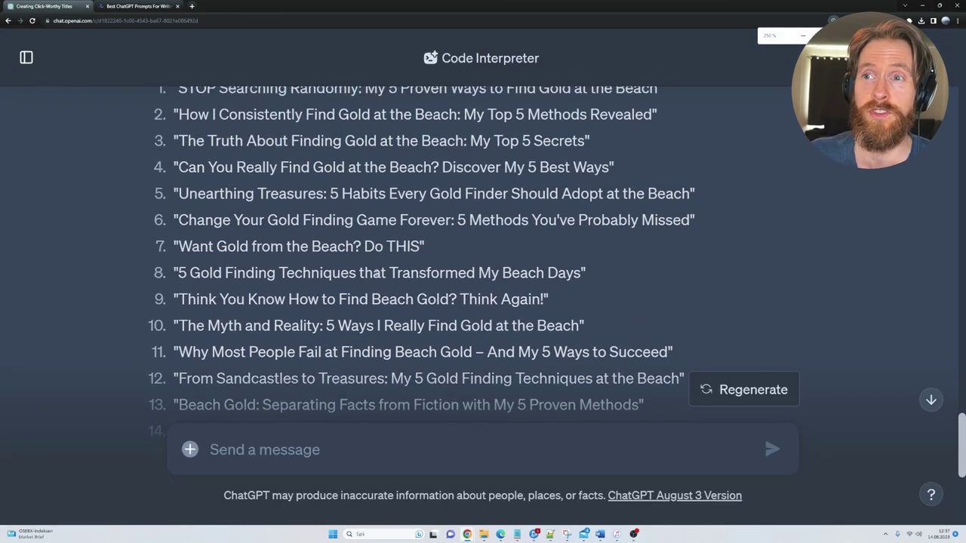
scroll(363, 264, up, 2)
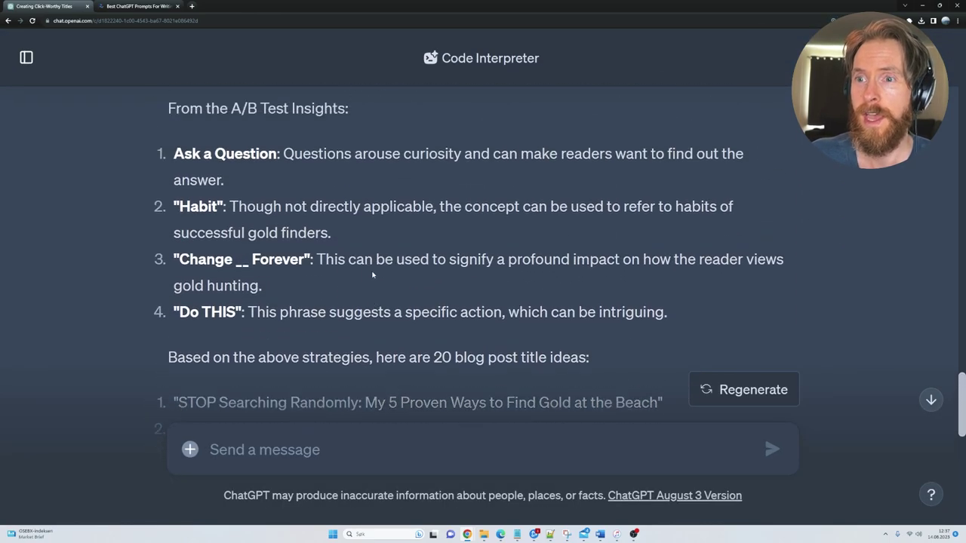
scroll(375, 274, down, 2)
drag(178, 214, 655, 216)
scroll(347, 250, down, 1)
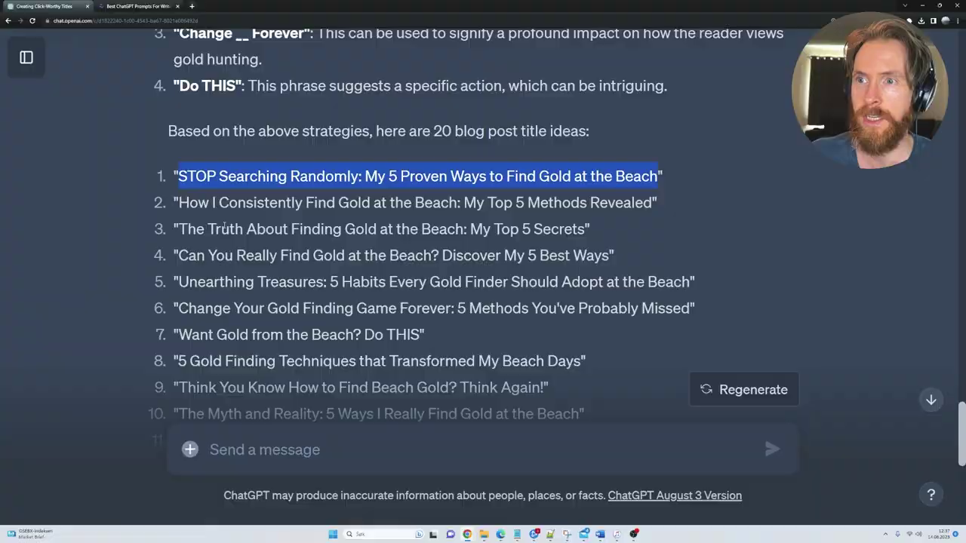
drag(179, 227, 445, 232)
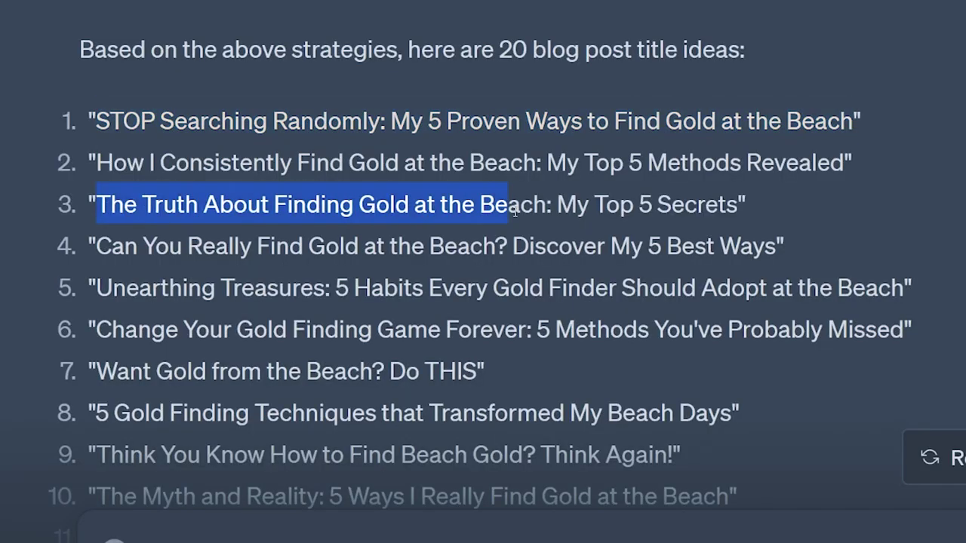
drag(515, 212, 743, 213)
scroll(752, 216, down, 1)
scroll(752, 217, down, 2)
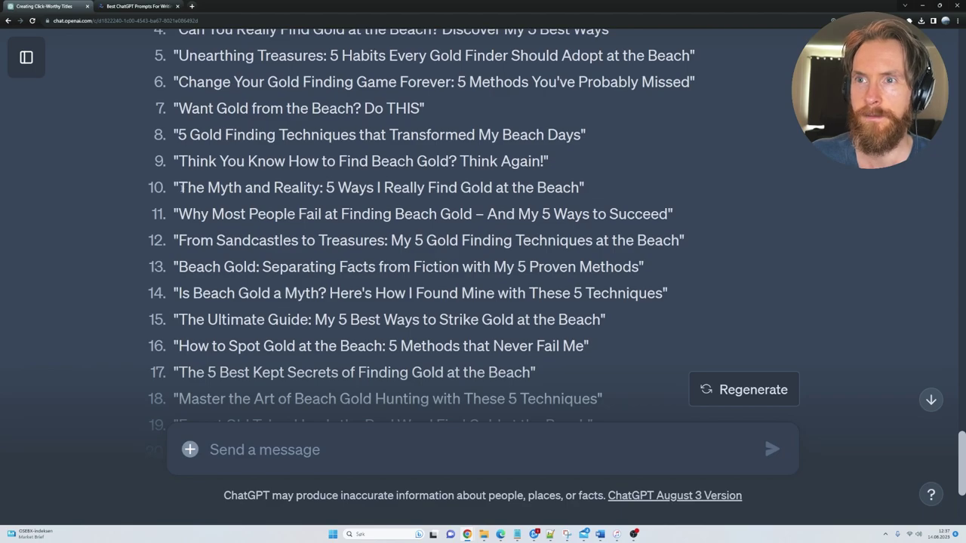
drag(181, 188, 584, 188)
scroll(584, 196, down, 2)
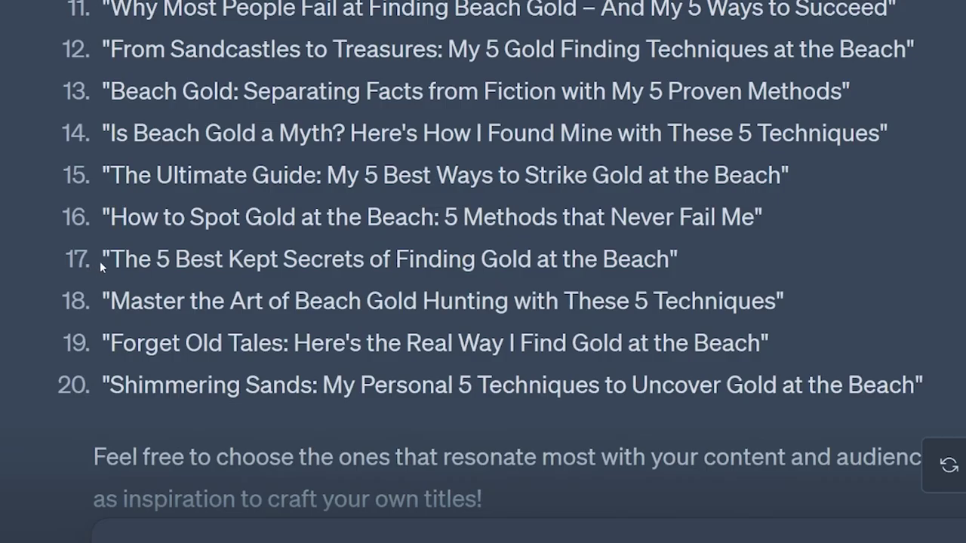
drag(102, 265, 670, 260)
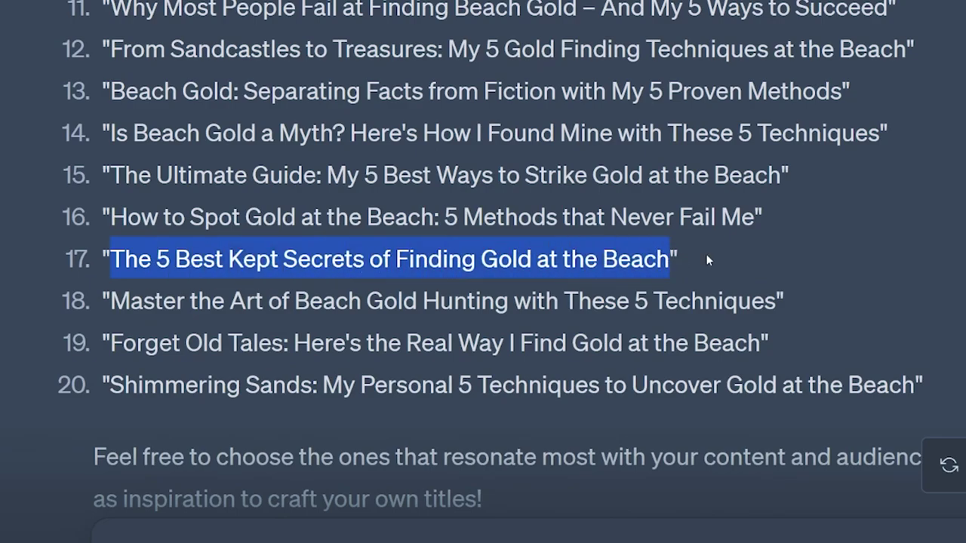
click(686, 271)
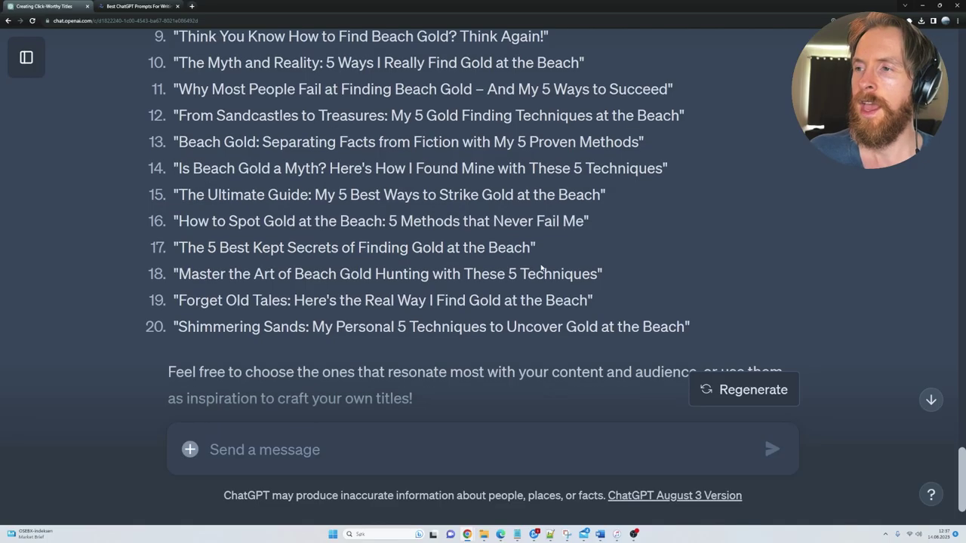
scroll(685, 267, down, 2)
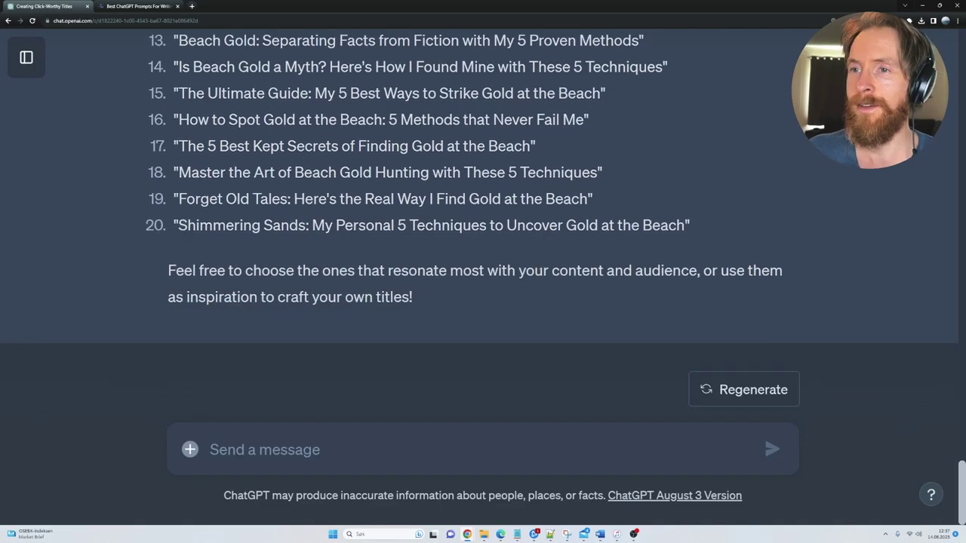
Copy the article's "Step 3 (Optional) – Itterate on Your Favorites" prompt into the chat message and review its wording.
click(111, 5)
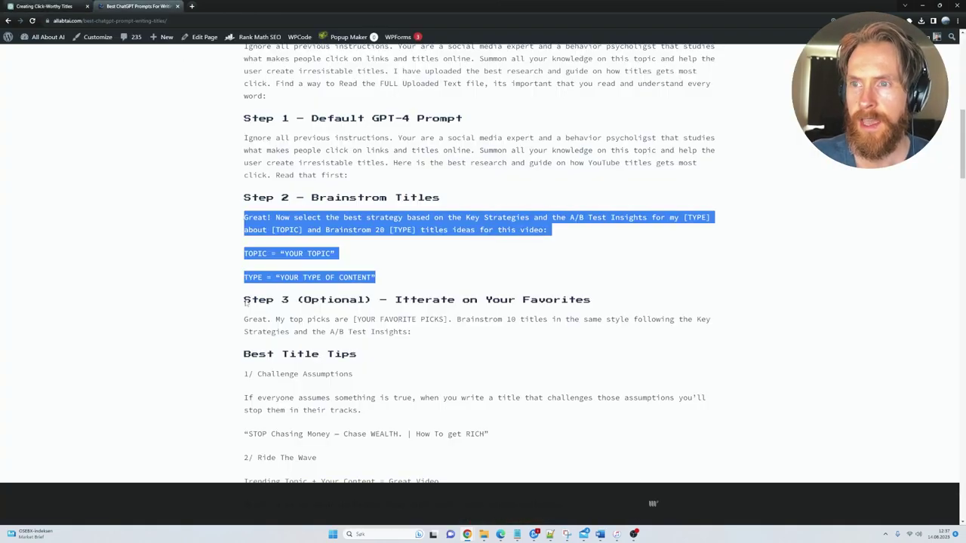
drag(371, 300, 296, 301)
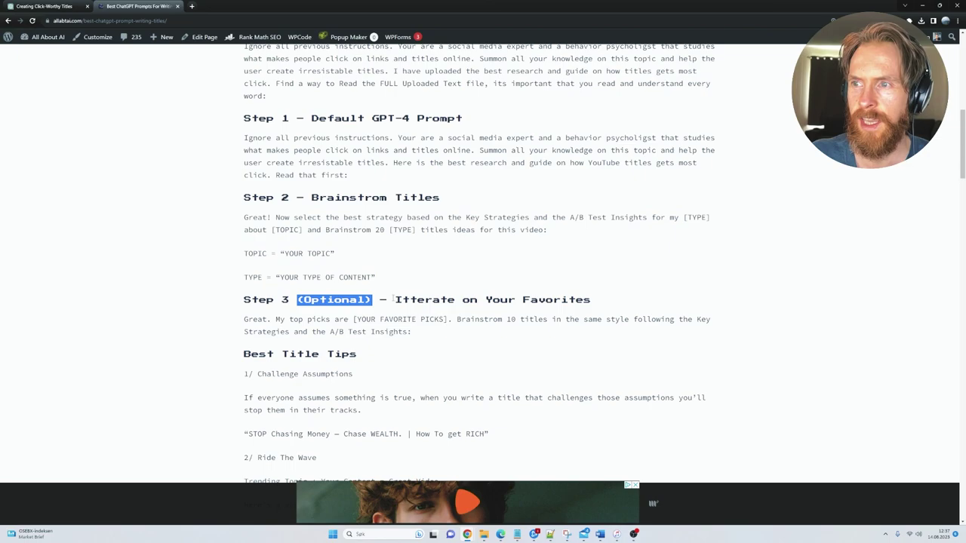
drag(395, 300, 587, 300)
drag(414, 336, 243, 320)
key(ctrl+c)
click(47, 6)
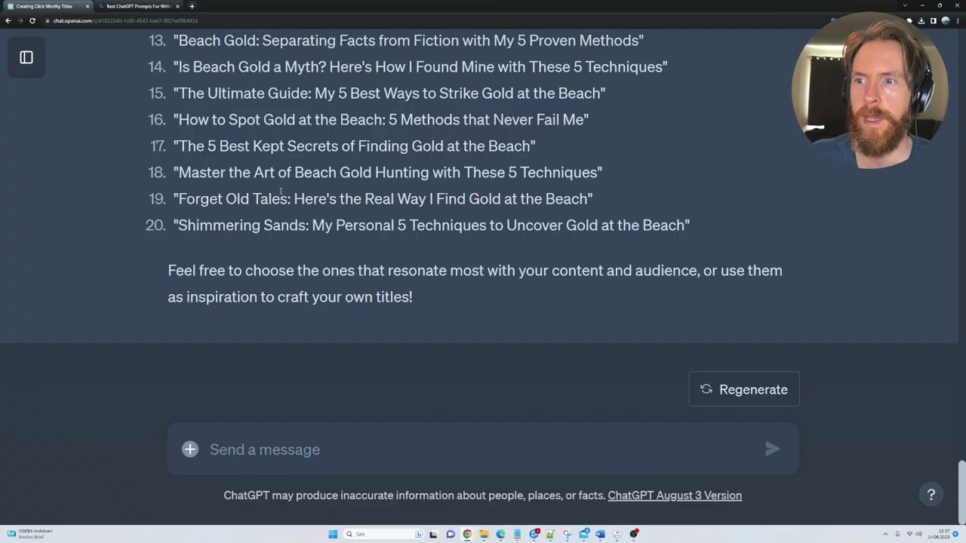
click(304, 451)
key(ctrl+v)
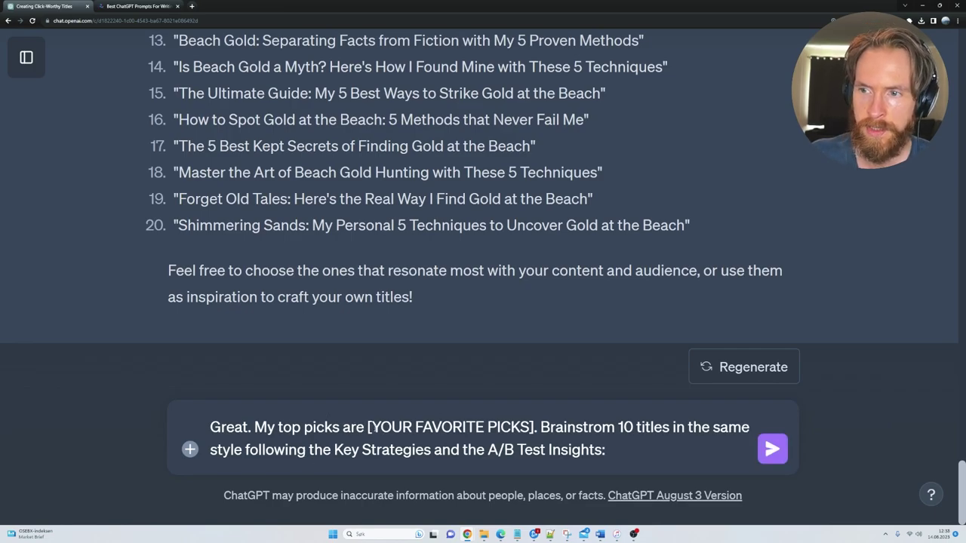
drag(369, 427, 624, 450)
key(Right)
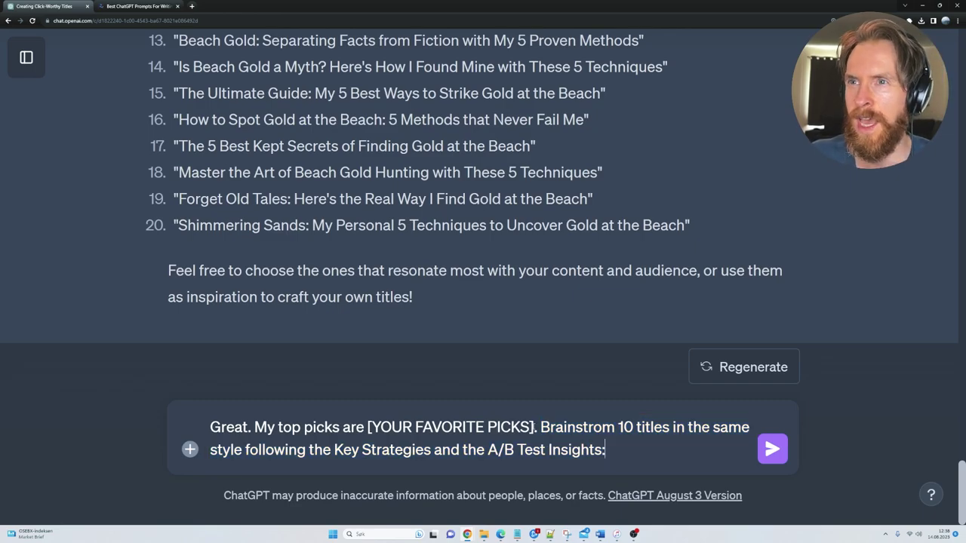
Replace [YOUR FAVORITE PICKS] with the "Want Gold from the Beach?", "Why Most People Fail" and "How to Spot Gold" titles in full, and send it.
drag(534, 427, 367, 427)
text("Want Gold from the Beach? Do THIS", "Why Most People Fail at Finding Beach Gold – And My 5 Ways to Succeed" and "How to Spot Gold at the Beach: 5 Methods that Never Fail Me")
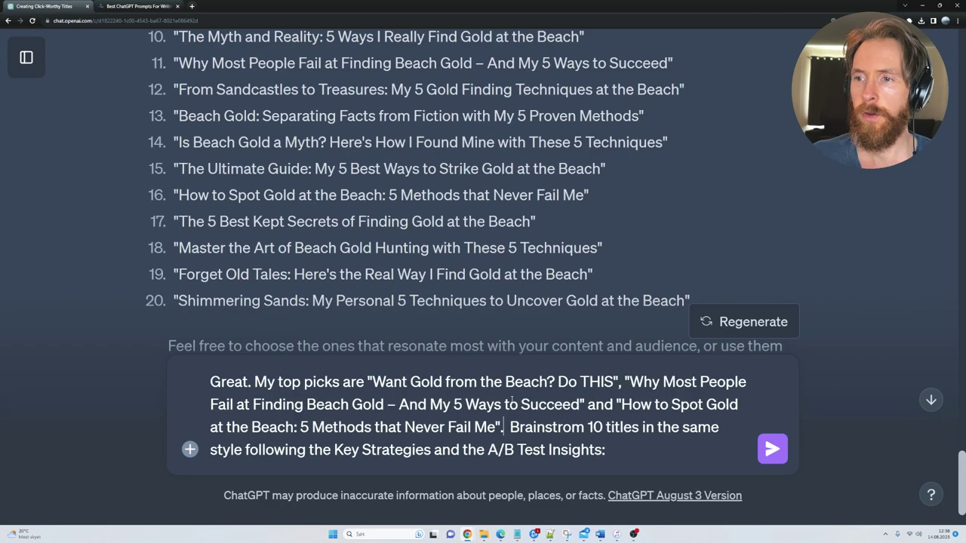
drag(368, 379, 504, 427)
click(613, 447)
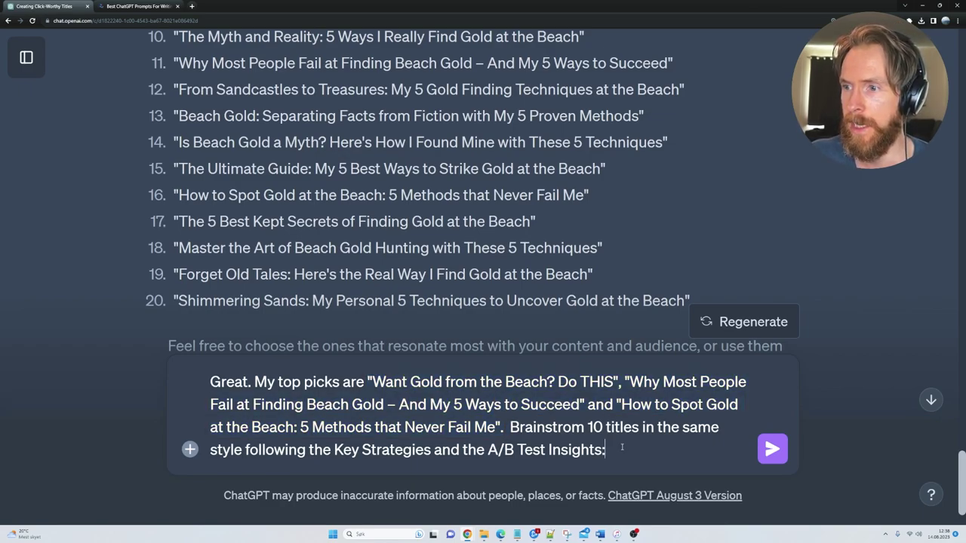
click(772, 453)
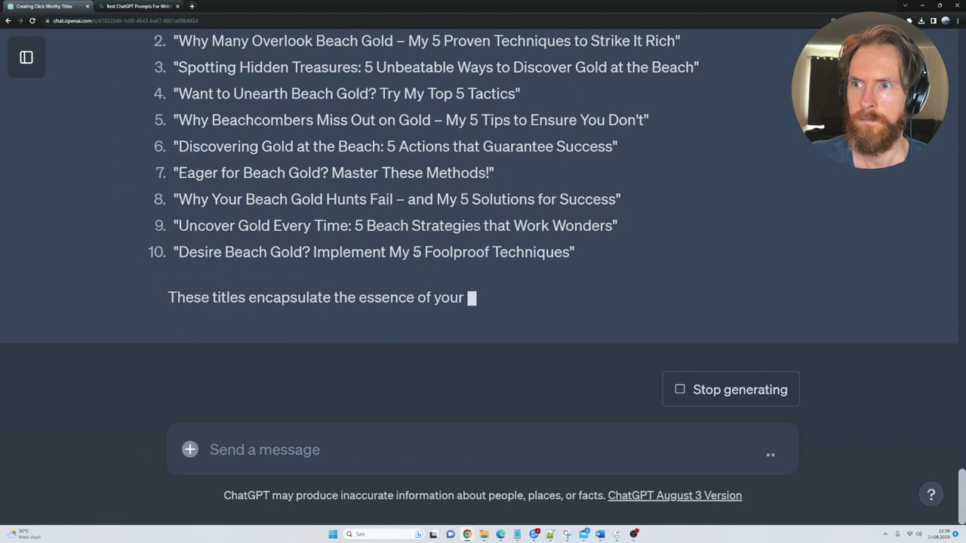
Review the new beach-gold titles brainstormed from the favorite picks and compare them with the earlier blog post title list.
drag(618, 236, 109, 198)
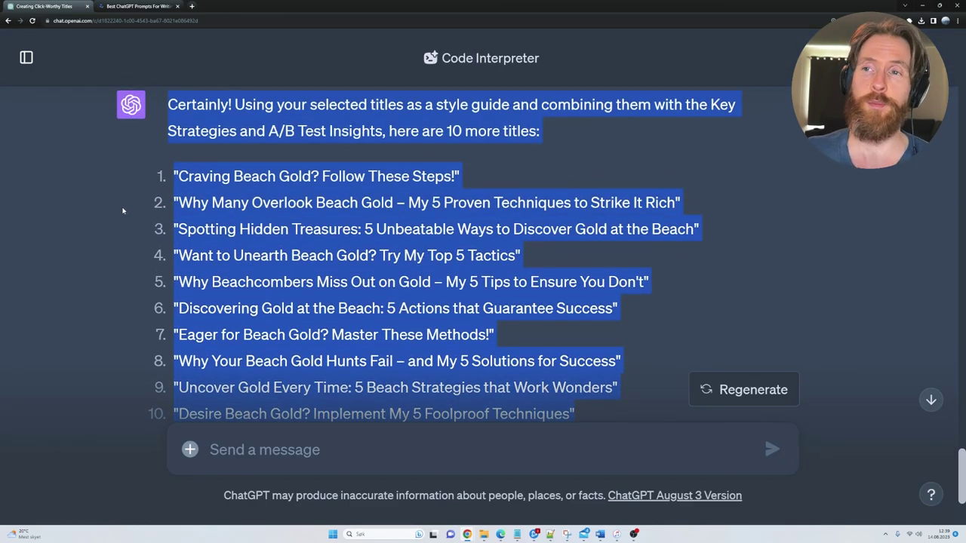
scroll(143, 218, up, 2)
scroll(196, 276, up, 10)
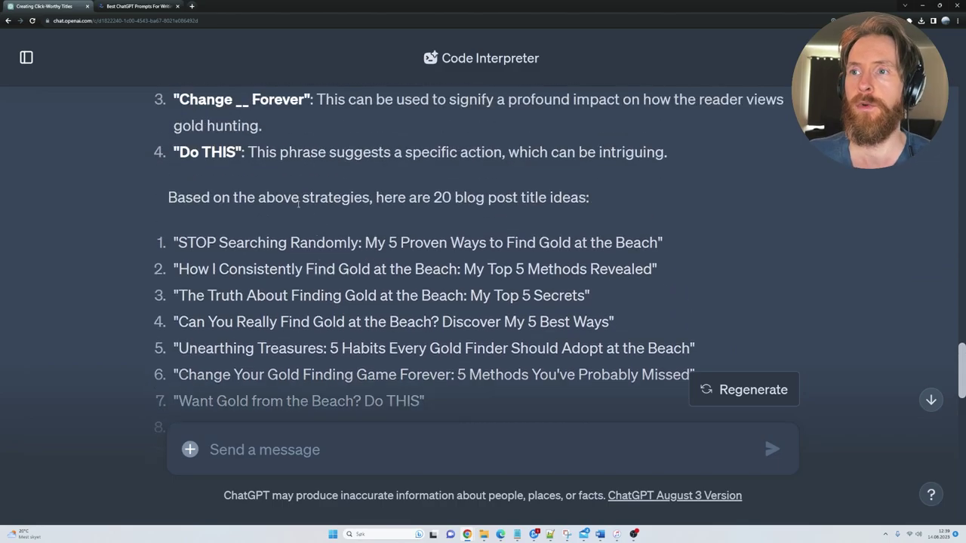
key(ctrl+minus)
scroll(334, 226, down, 10)
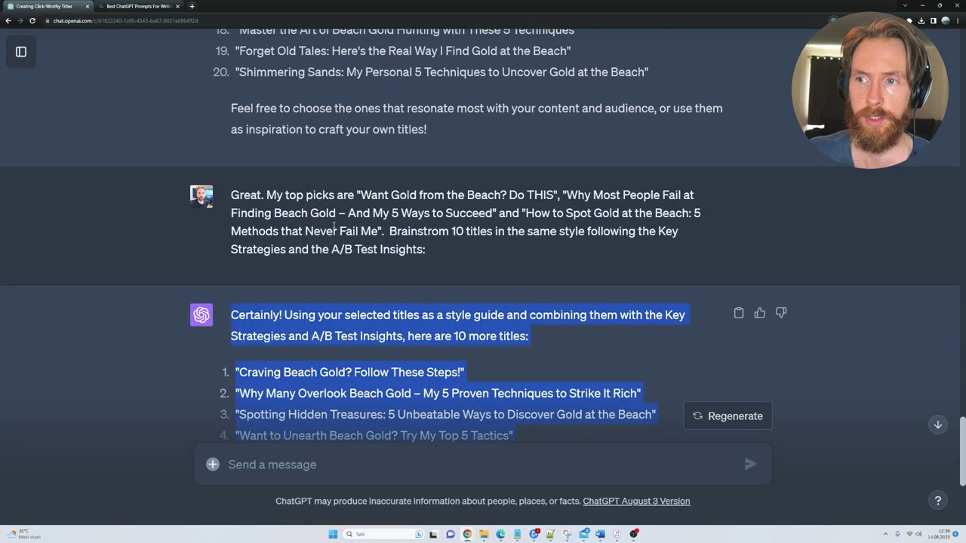
scroll(334, 226, down, 4)
click(166, 296)
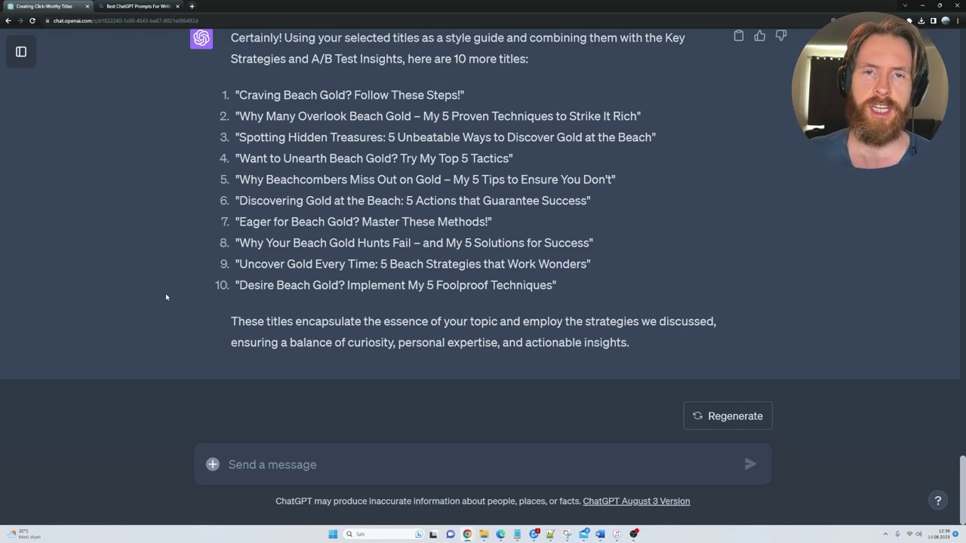
Revisit the article's step prompts and Best Title Tips, then return to the ChatGPT conversation with the iterated titles.
click(137, 6)
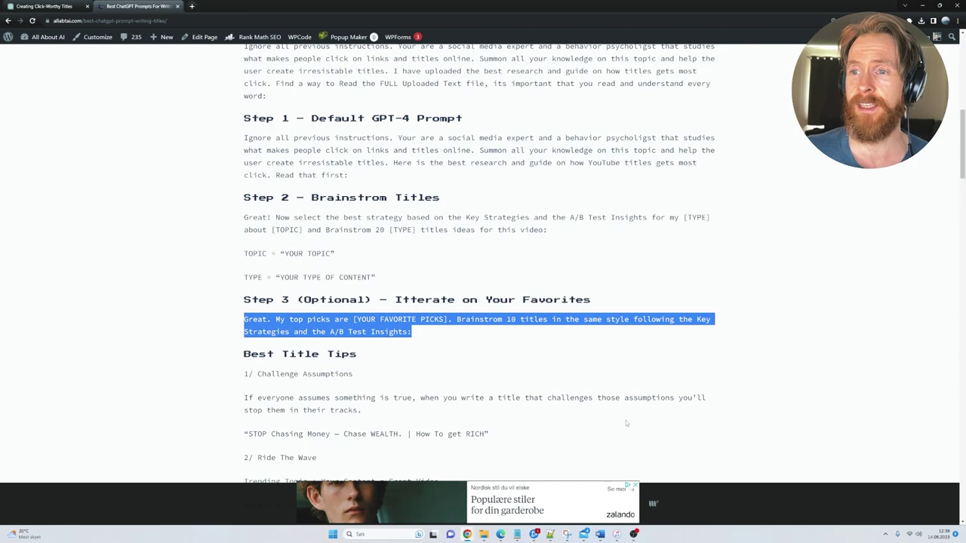
click(802, 312)
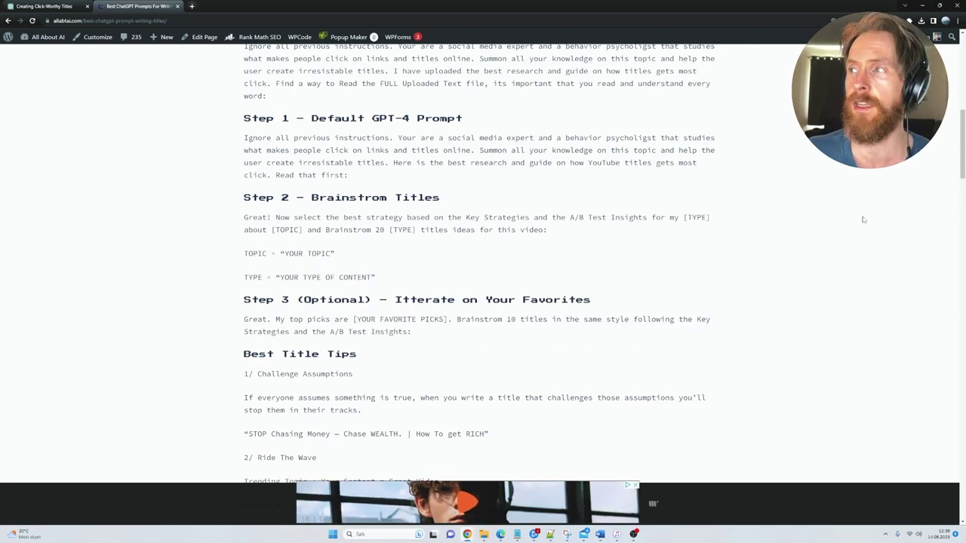
drag(962, 173, 962, 187)
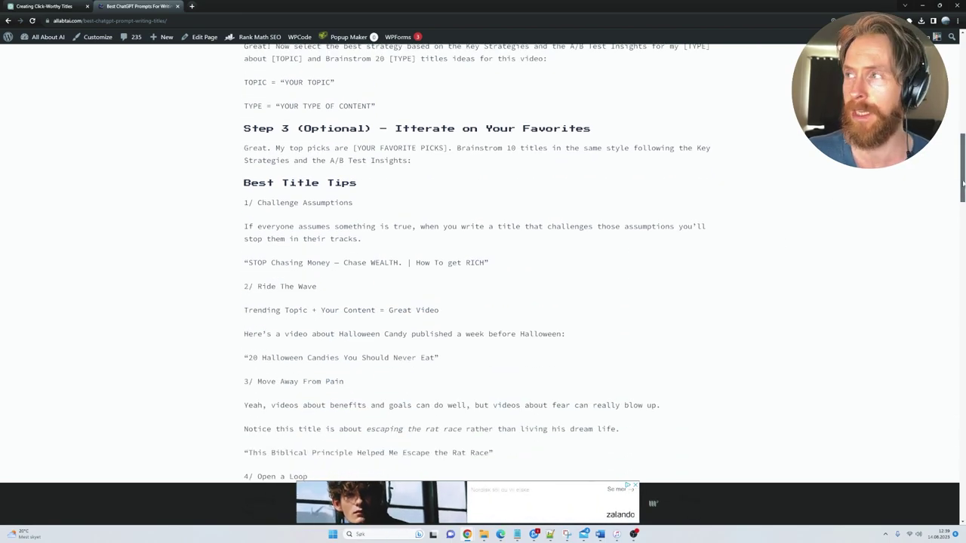
key(Home)
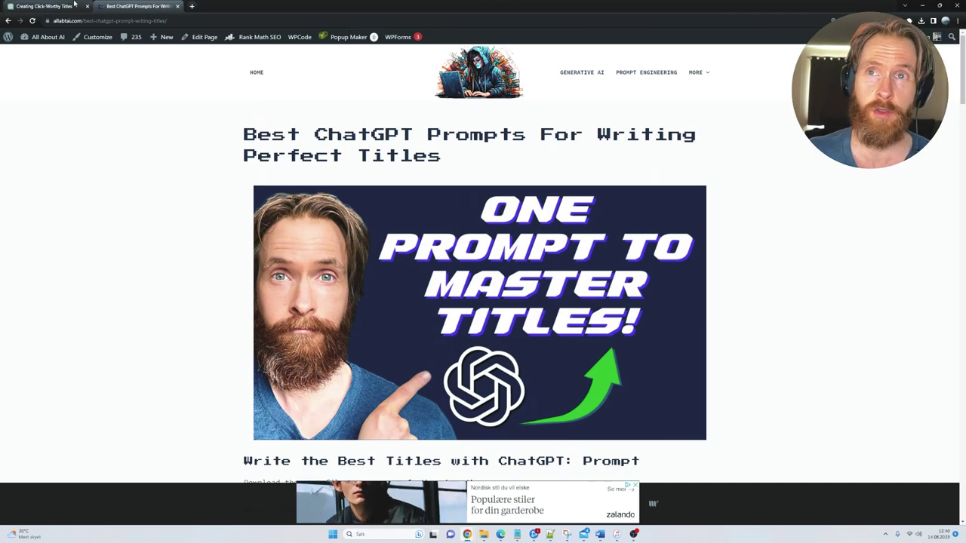
click(45, 6)
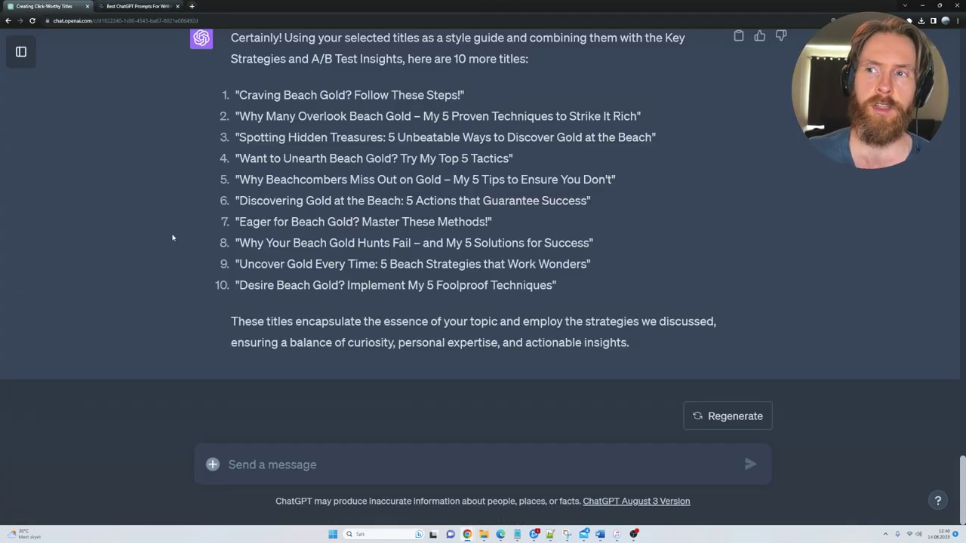